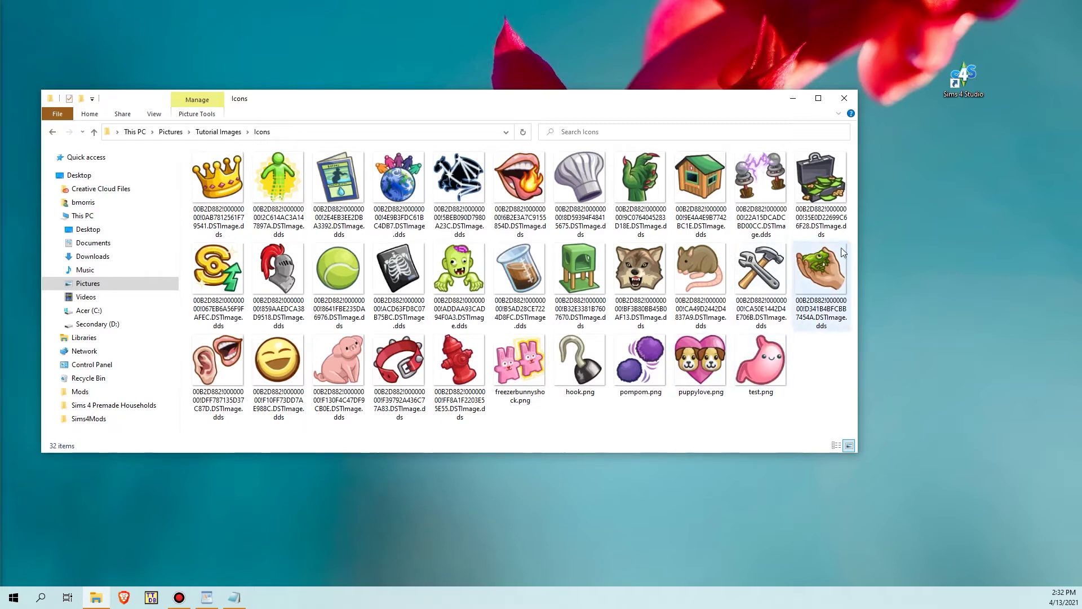
Close the Icons folder, launch Sims 4 Studio and open the Game File Cruiser in a maximized window.
{"action": "left_click", "coordinate": [842, 99]}
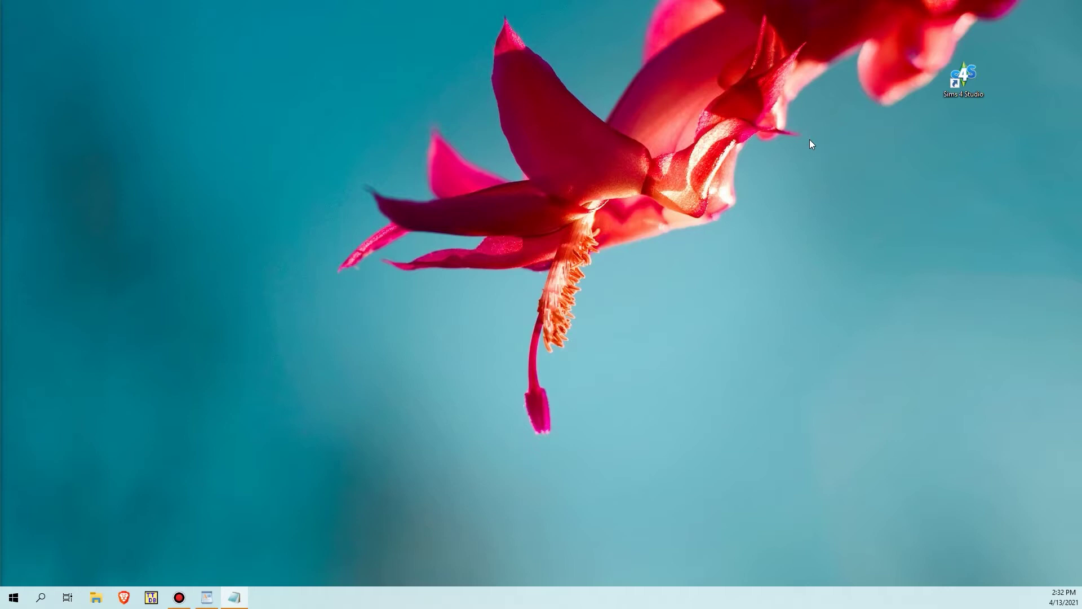
{"action": "double_click", "coordinate": [961, 75]}
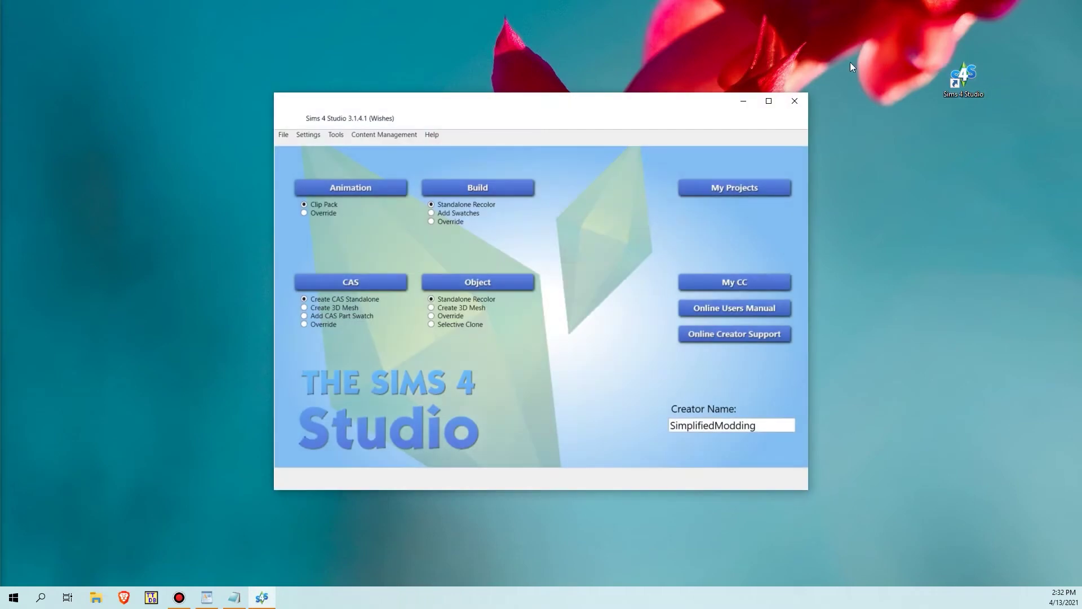
{"action": "left_click", "coordinate": [336, 134]}
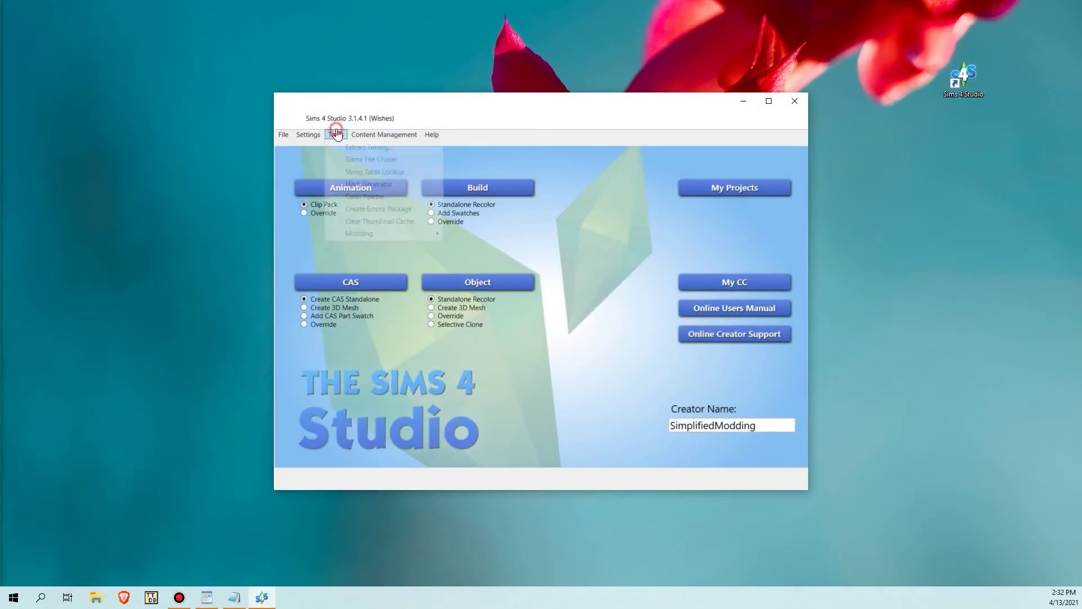
{"action": "left_click", "coordinate": [364, 160]}
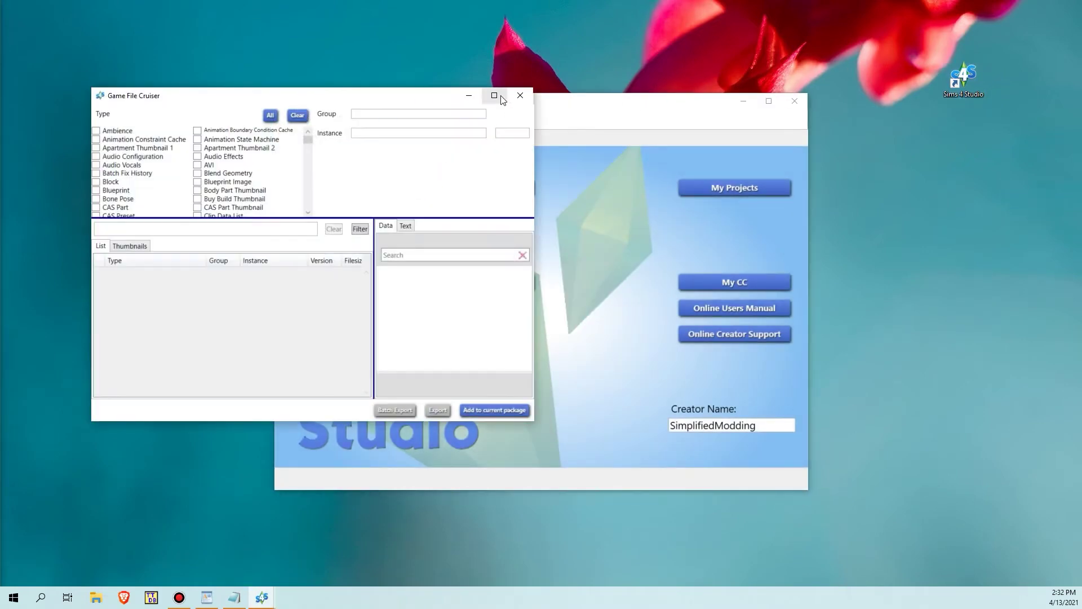
{"action": "left_click", "coordinate": [494, 96]}
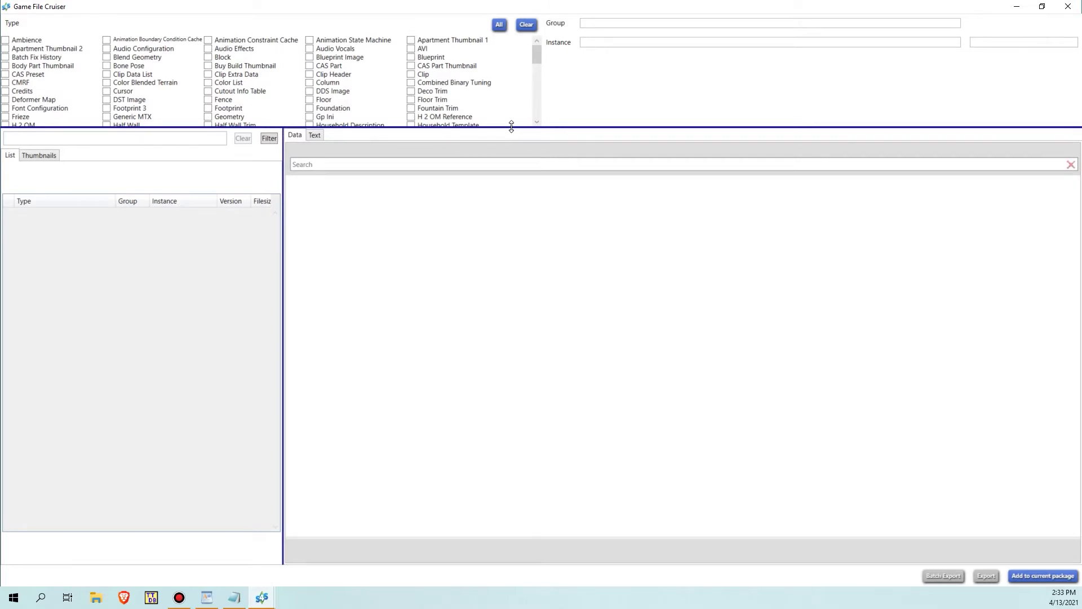
Enlarge the resource type area and restrict the results to the DST Image type.
{"action": "left_click_drag", "start_coordinate": [511, 126], "coordinate": [527, 406]}
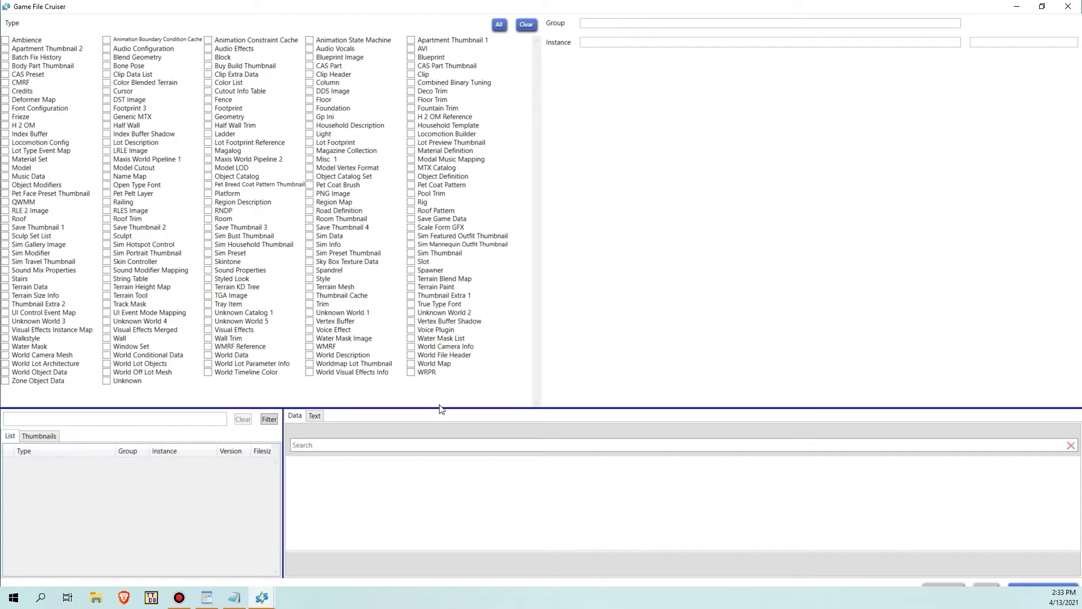
{"action": "left_click_drag", "start_coordinate": [443, 408], "coordinate": [471, 343]}
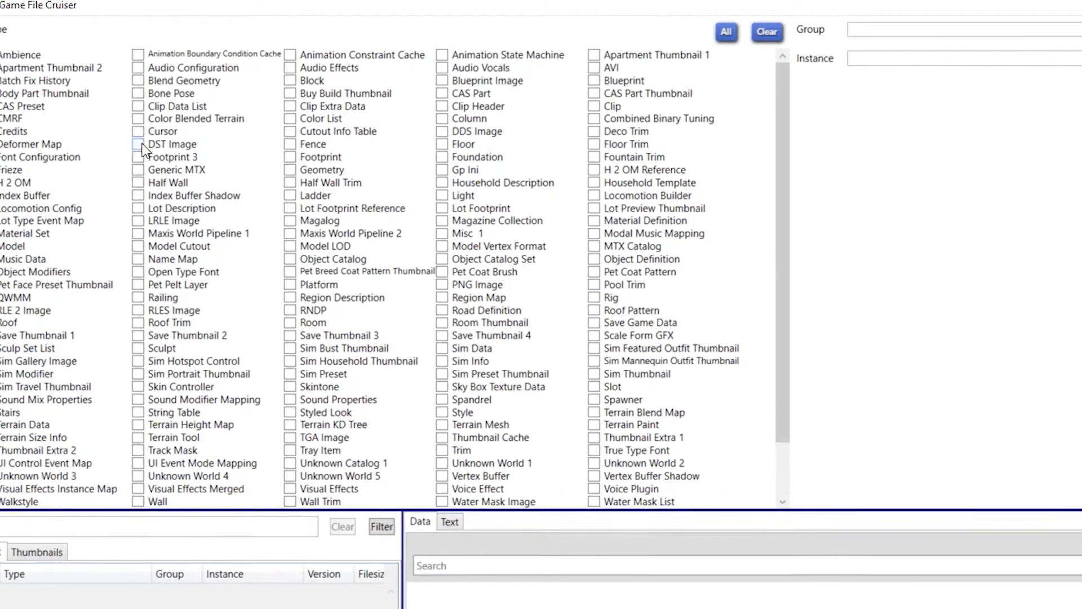
{"action": "left_click", "coordinate": [135, 137]}
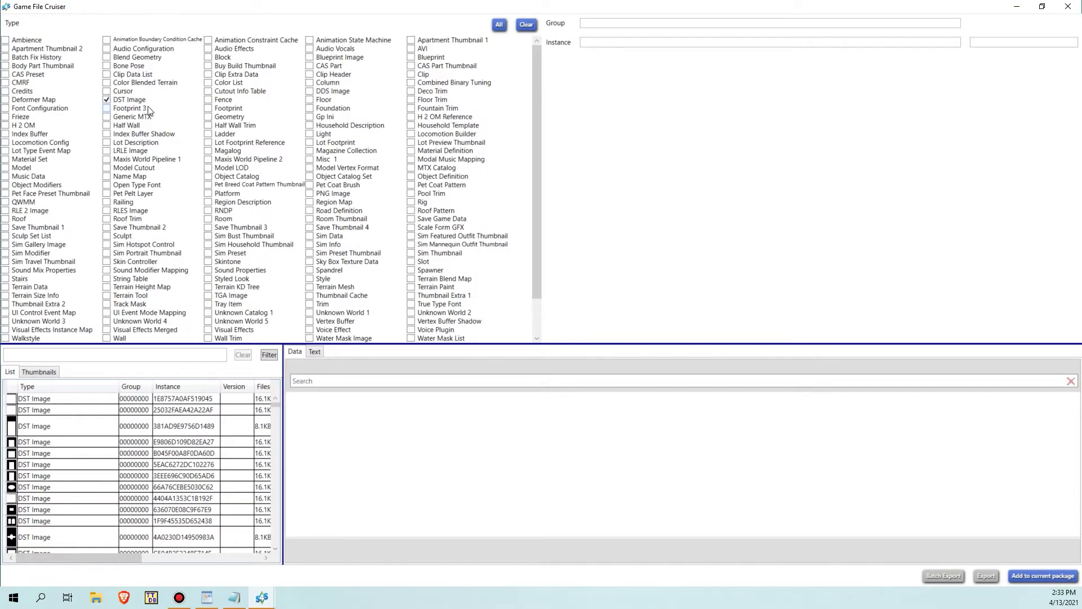
Widen the results list to expose the file size and package path columns of the DST images.
{"action": "left_click", "coordinate": [282, 372]}
{"action": "left_click_drag", "start_coordinate": [281, 372], "coordinate": [722, 417]}
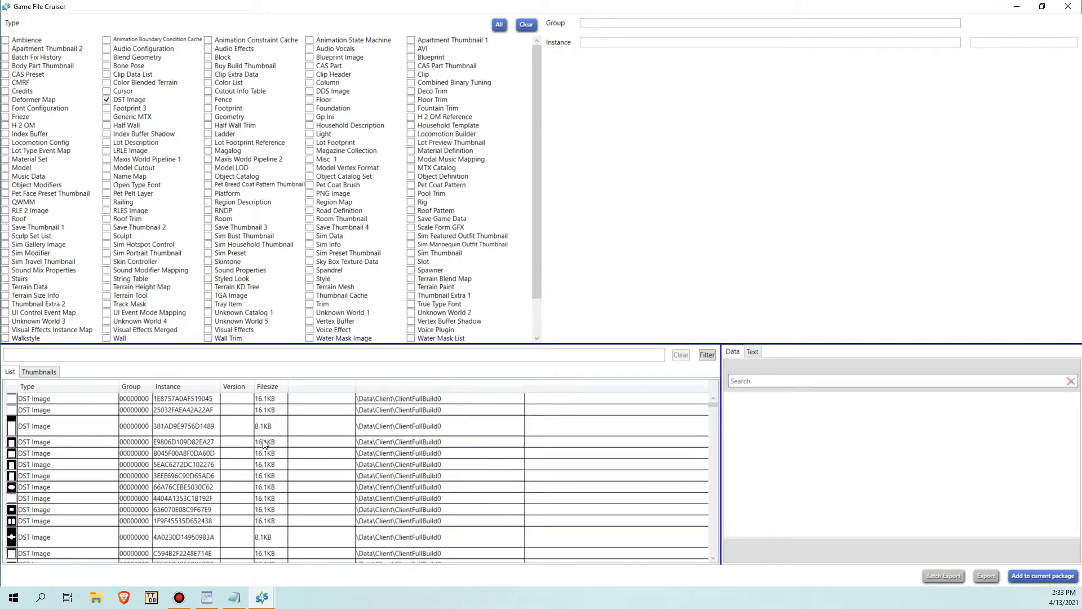
{"action": "scroll", "coordinate": [256, 446], "scroll_direction": "down", "scroll_amount": 5}
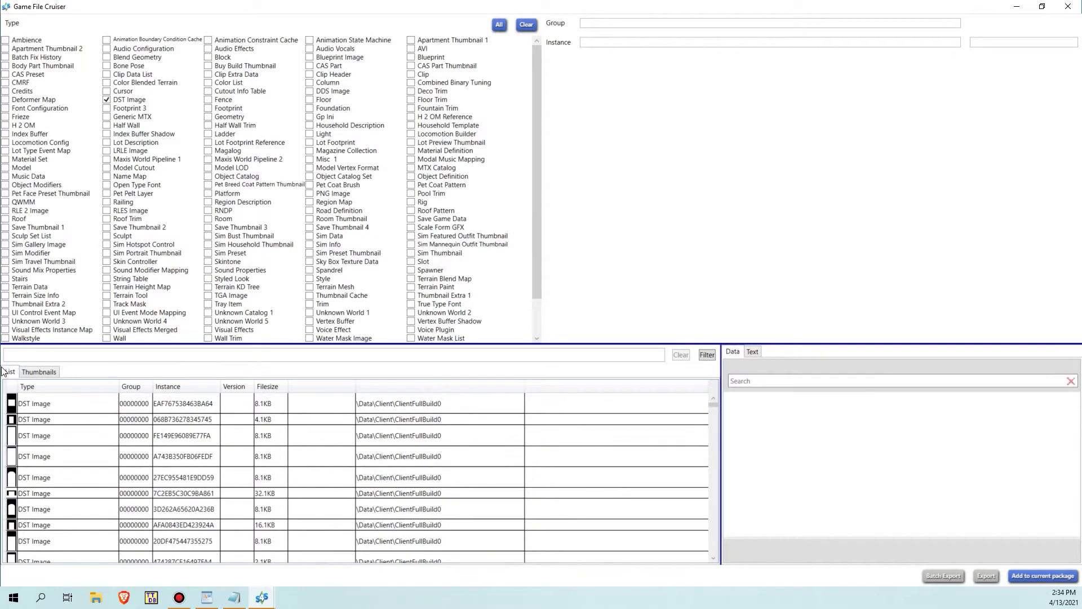
Browse the DST images as thumbnails and return to the list view.
{"action": "left_click", "coordinate": [39, 371]}
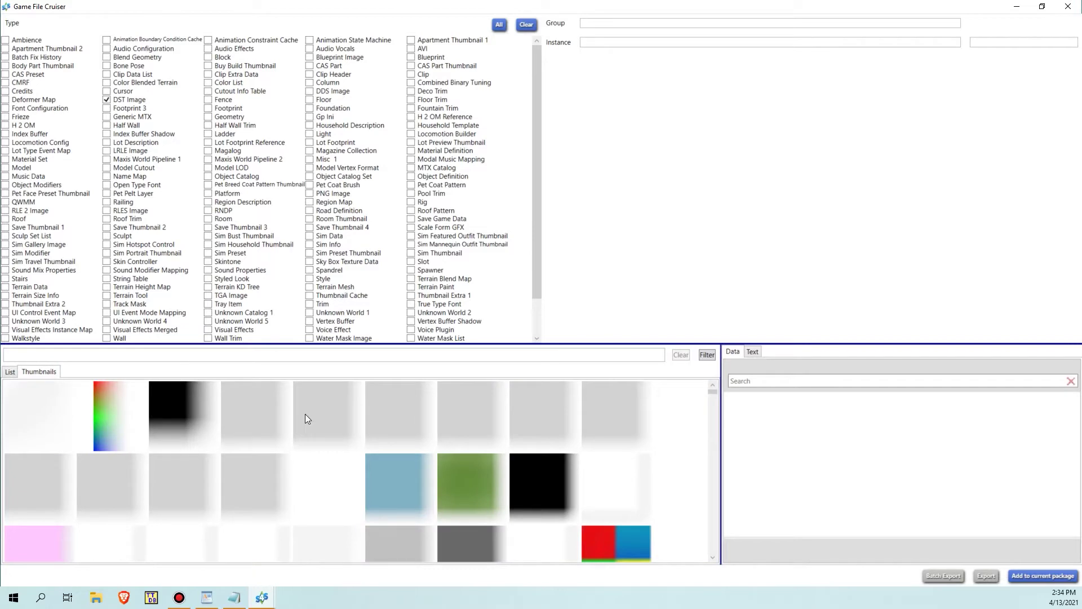
{"action": "scroll", "coordinate": [330, 416], "scroll_direction": "down", "scroll_amount": 15}
{"action": "scroll", "coordinate": [330, 416], "scroll_direction": "down", "scroll_amount": 10}
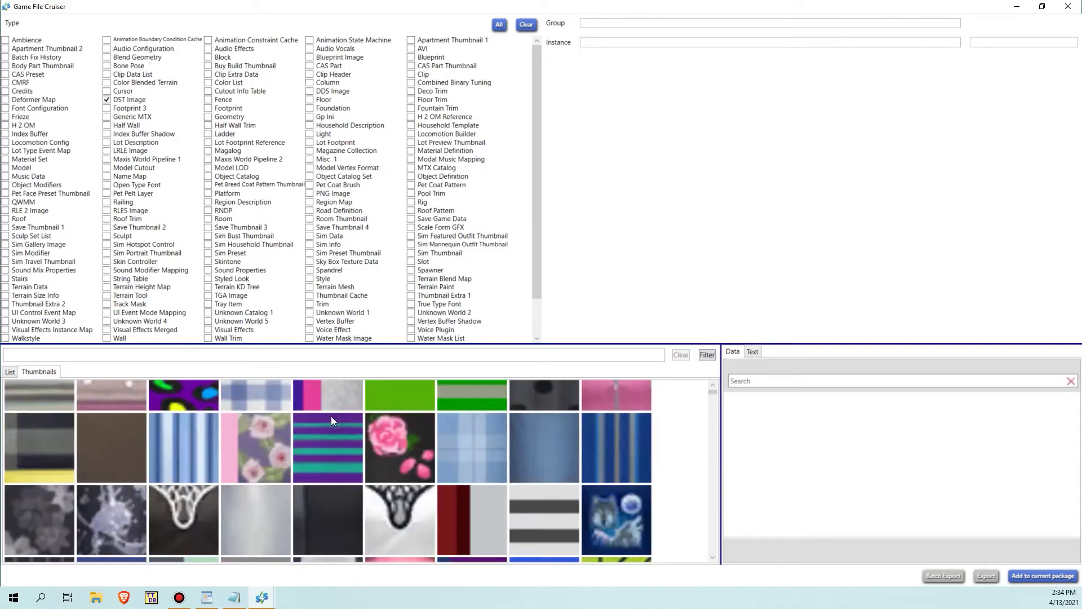
{"action": "scroll", "coordinate": [330, 416], "scroll_direction": "down", "scroll_amount": 10}
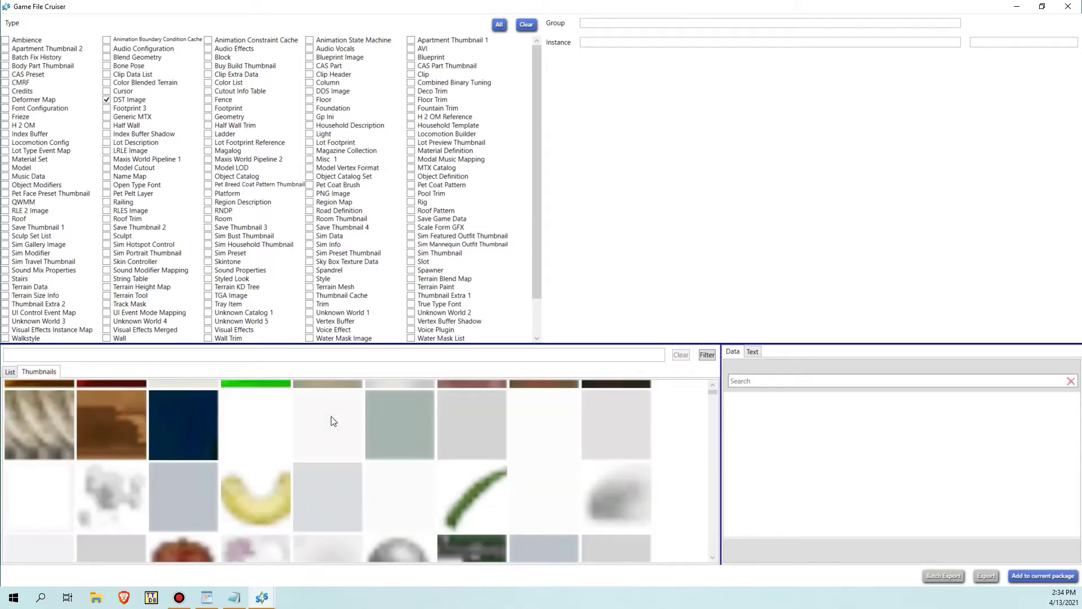
{"action": "scroll", "coordinate": [331, 421], "scroll_direction": "down", "scroll_amount": 3}
{"action": "left_click", "coordinate": [10, 372]}
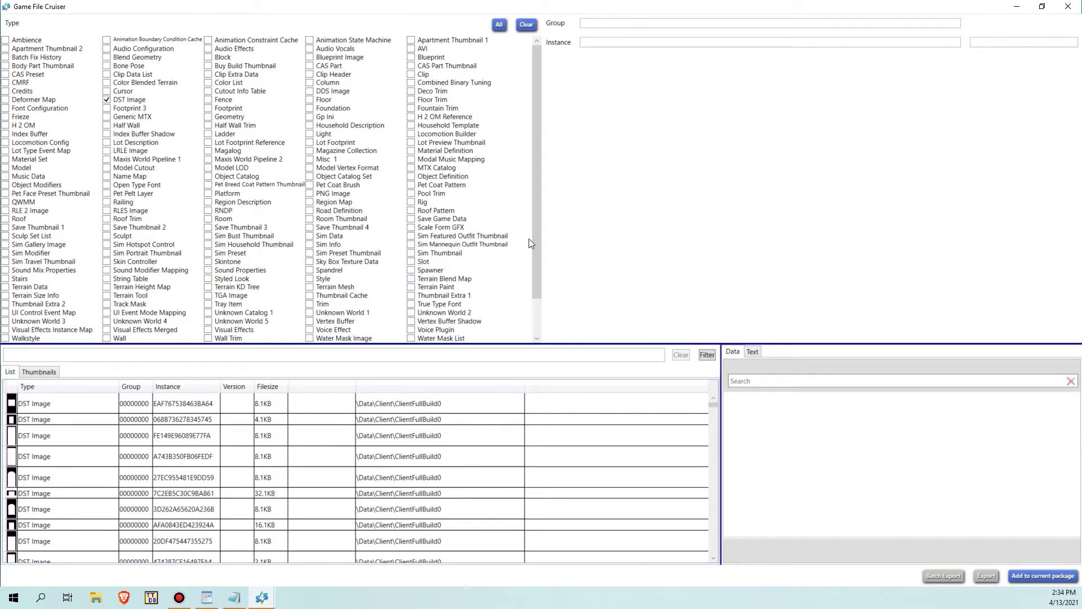
Filter the DST Image results by the package path \EP01\.
{"action": "left_click", "coordinate": [633, 24]}
{"action": "left_click", "coordinate": [632, 40]}
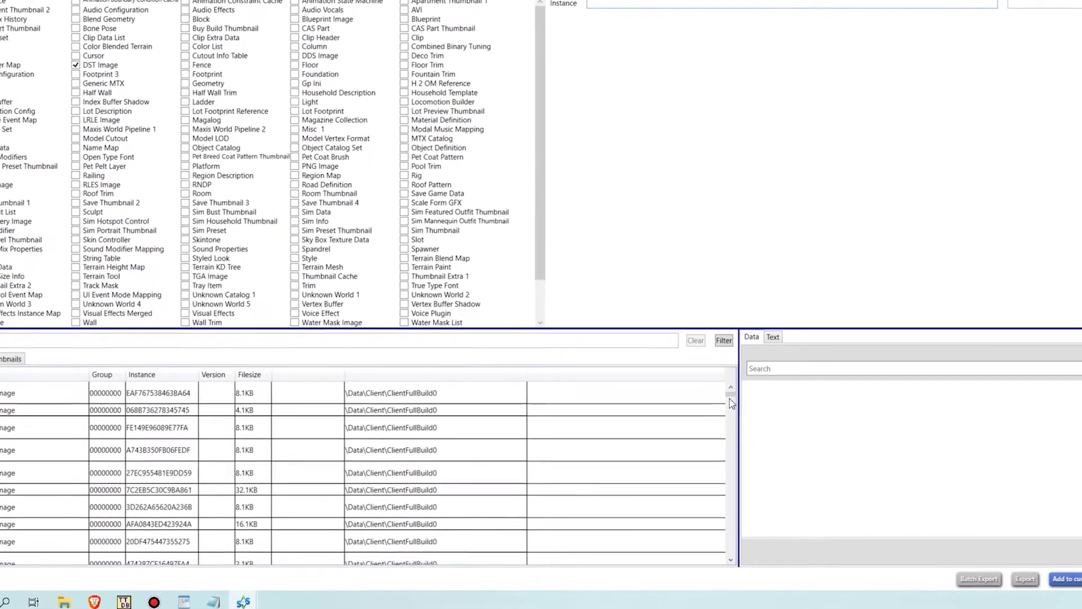
{"action": "left_click_drag", "start_coordinate": [730, 394], "coordinate": [760, 486]}
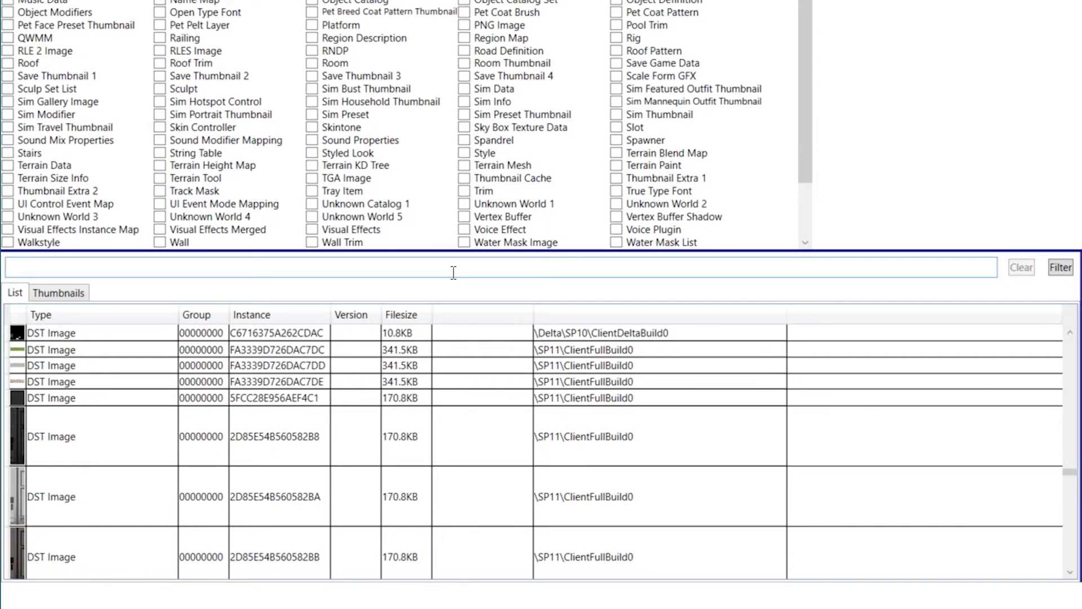
{"action": "left_click", "coordinate": [454, 273]}
{"action": "type", "text": "\\EP01"}
{"action": "type", "text": "\\"}
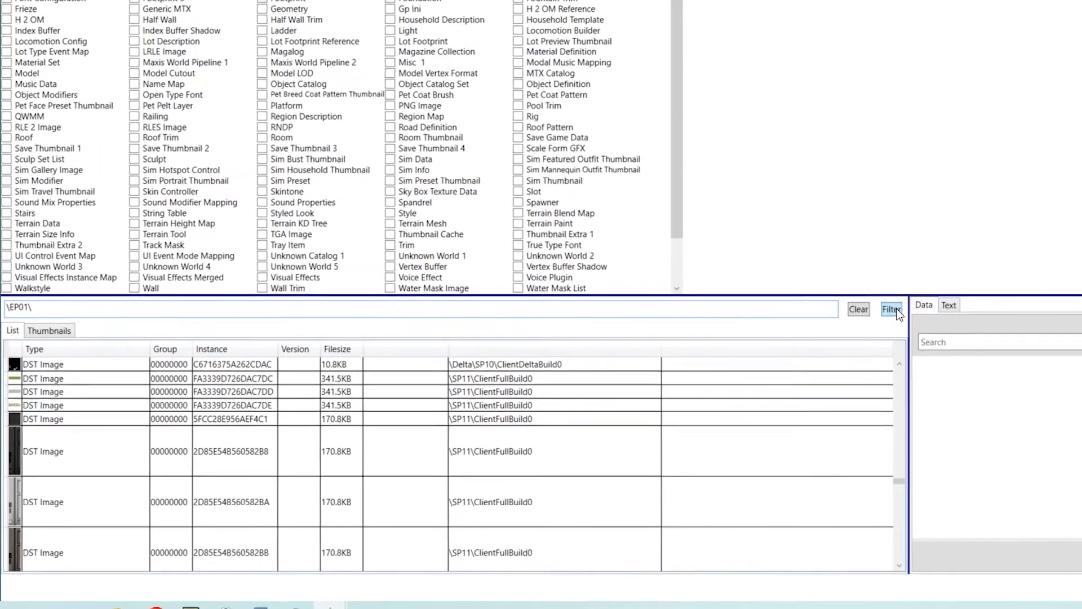
{"action": "left_click", "coordinate": [992, 285]}
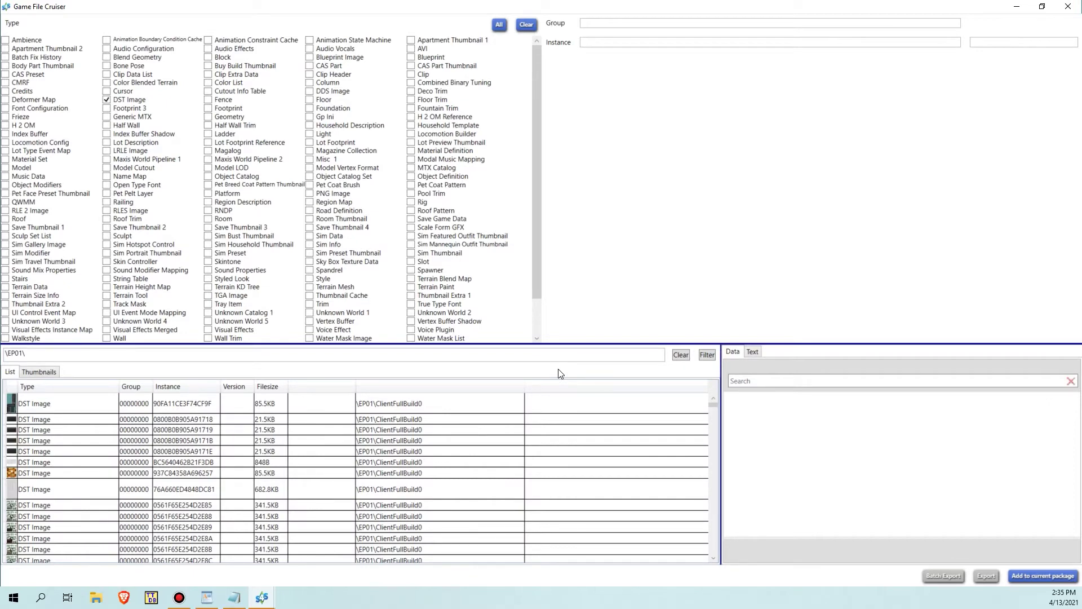
Preview two neighbouring small icon images from the \EP01\ results.
{"action": "scroll", "coordinate": [268, 440], "scroll_direction": "down", "scroll_amount": 5}
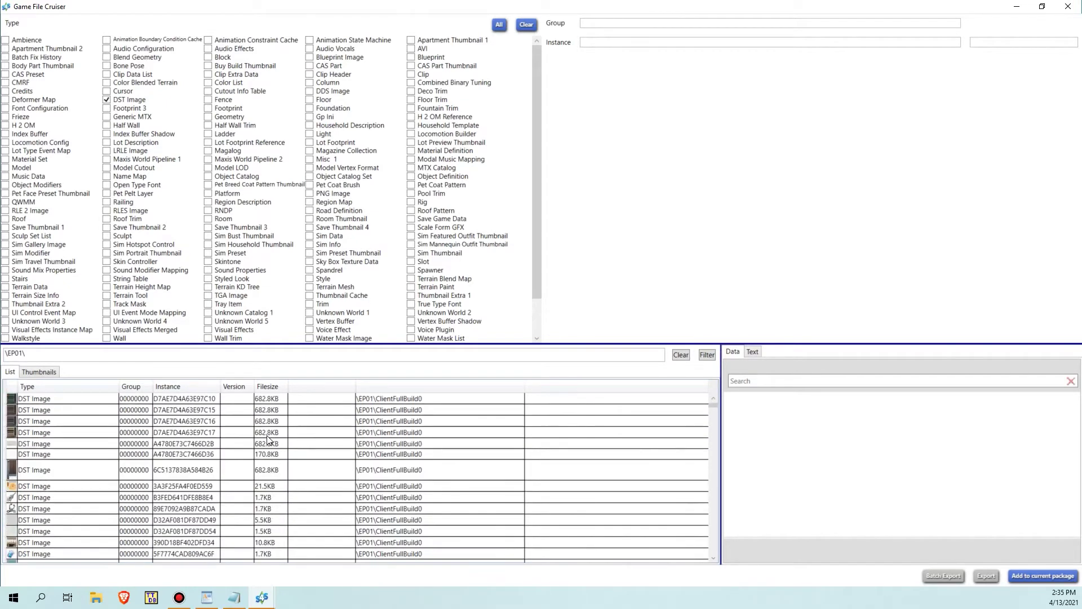
{"action": "scroll", "coordinate": [268, 439], "scroll_direction": "down", "scroll_amount": 3}
{"action": "left_click", "coordinate": [39, 433]}
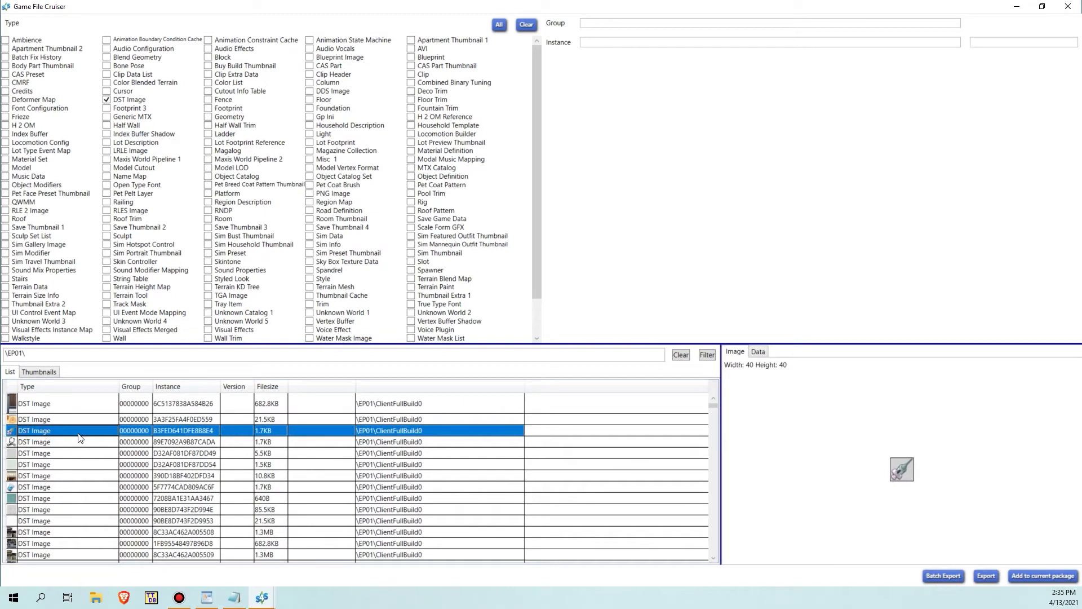
{"action": "left_click", "coordinate": [52, 443]}
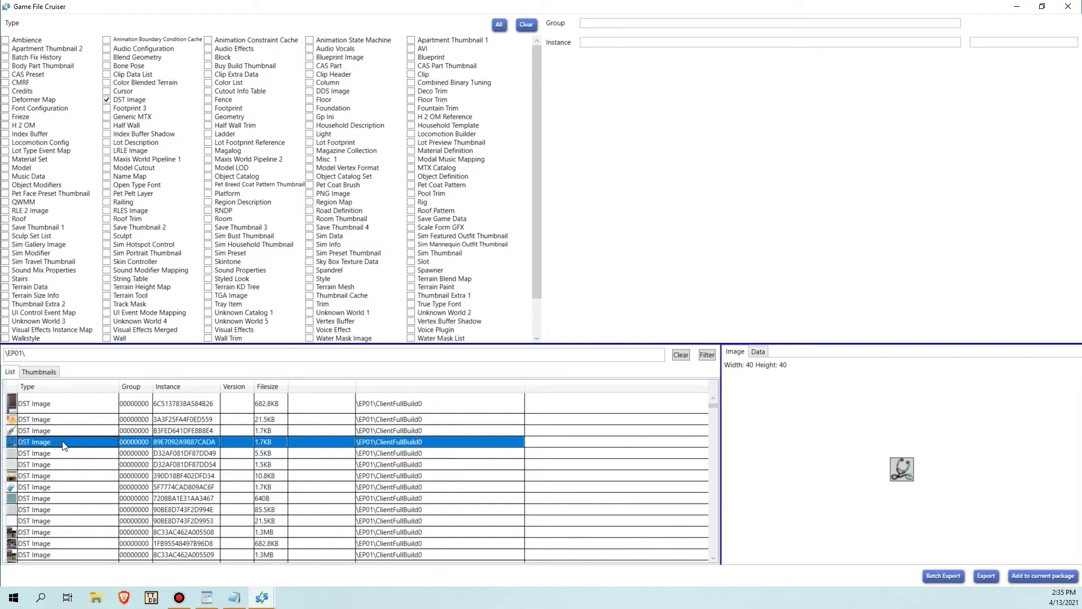
Widen the image preview column of the results list and shrink the resource type area to give the list more height.
{"action": "left_click_drag", "start_coordinate": [17, 386], "coordinate": [97, 380]}
{"action": "scroll", "coordinate": [137, 448], "scroll_direction": "down", "scroll_amount": 3}
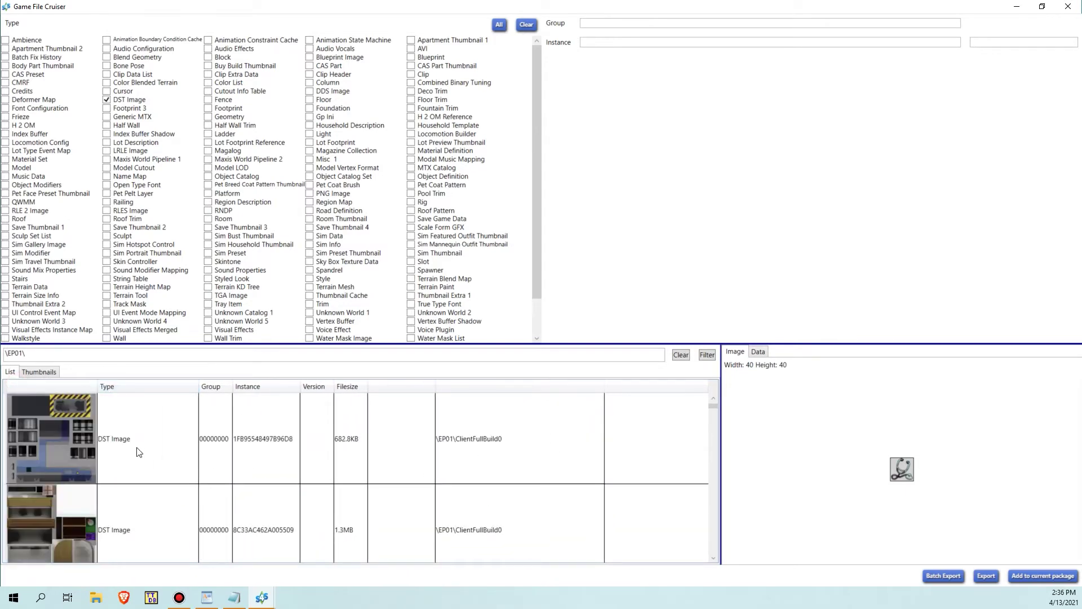
{"action": "left_click_drag", "start_coordinate": [145, 345], "coordinate": [145, 113]}
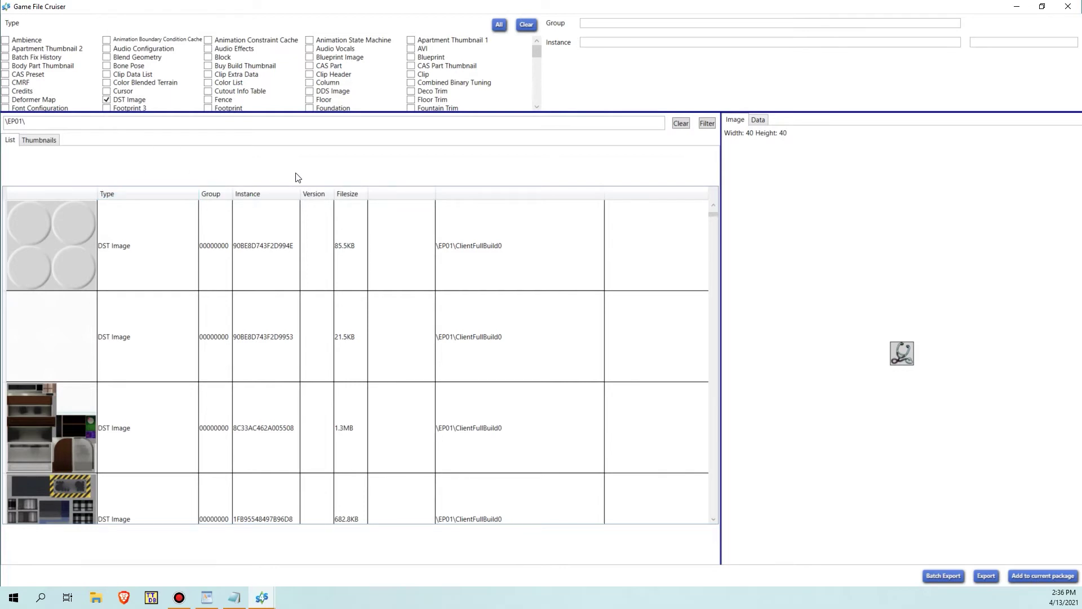
Sort the \EP01\ images by file size in ascending order and narrow the image preview column to icon size.
{"action": "left_click", "coordinate": [348, 193]}
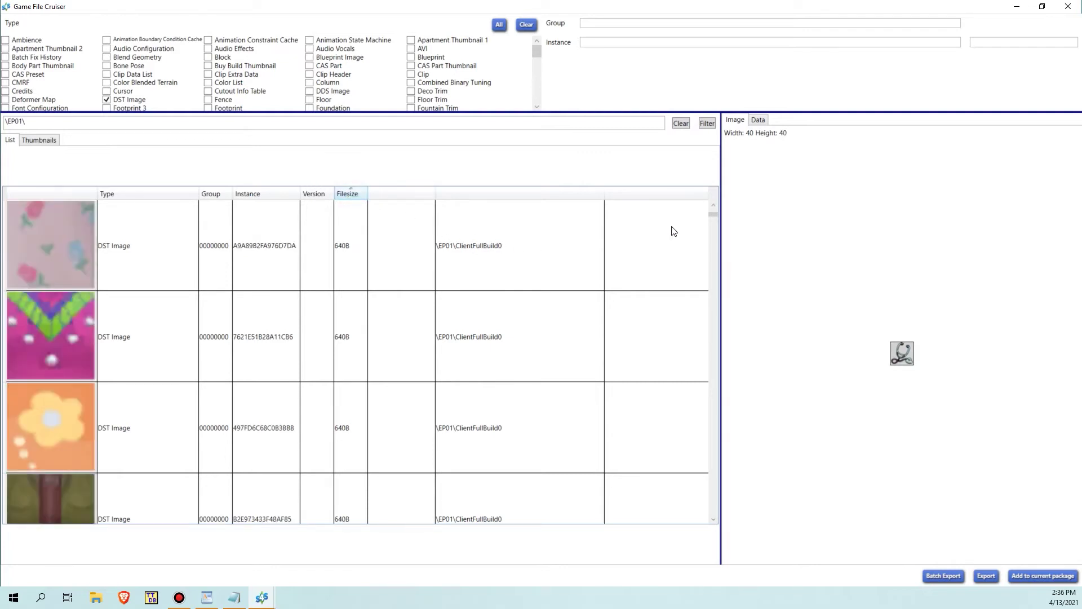
{"action": "scroll", "coordinate": [674, 246], "scroll_direction": "down", "scroll_amount": 4}
{"action": "scroll", "coordinate": [653, 278], "scroll_direction": "down", "scroll_amount": 4}
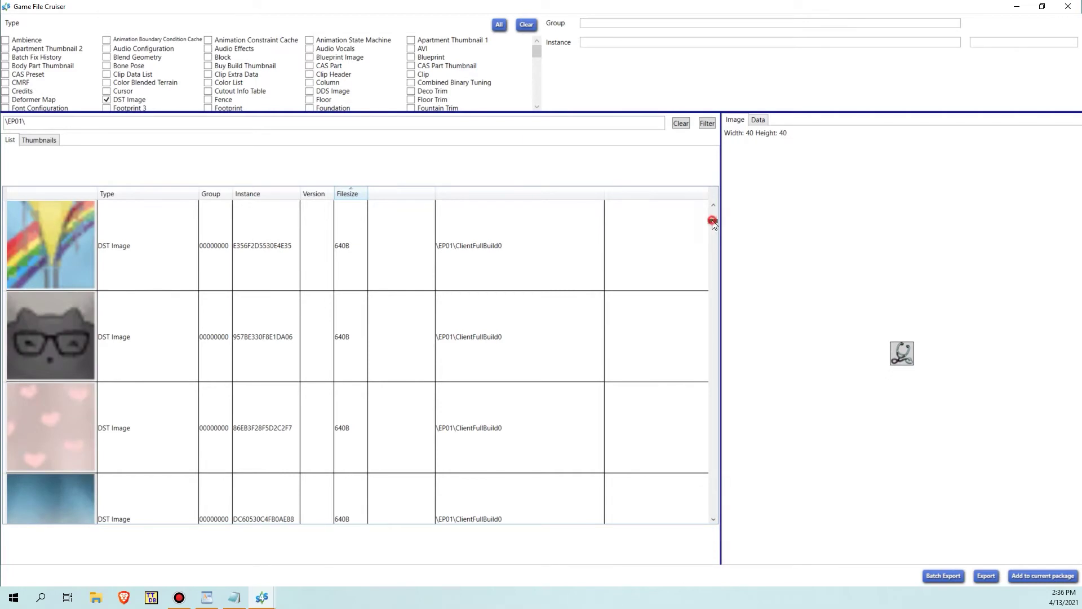
{"action": "left_click_drag", "start_coordinate": [712, 222], "coordinate": [713, 230]}
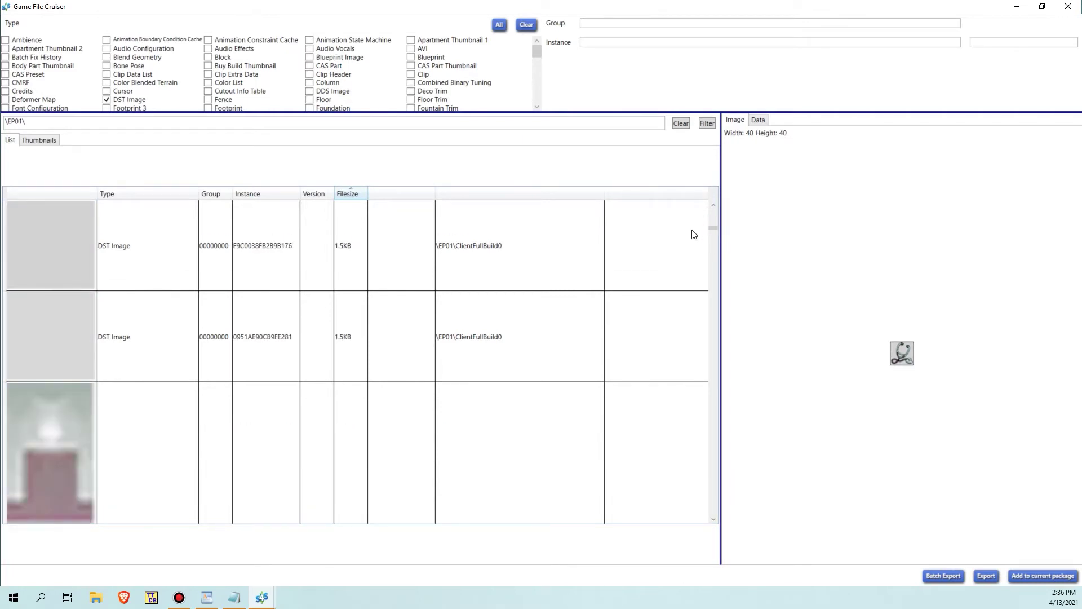
{"action": "left_click_drag", "start_coordinate": [97, 192], "coordinate": [31, 193]}
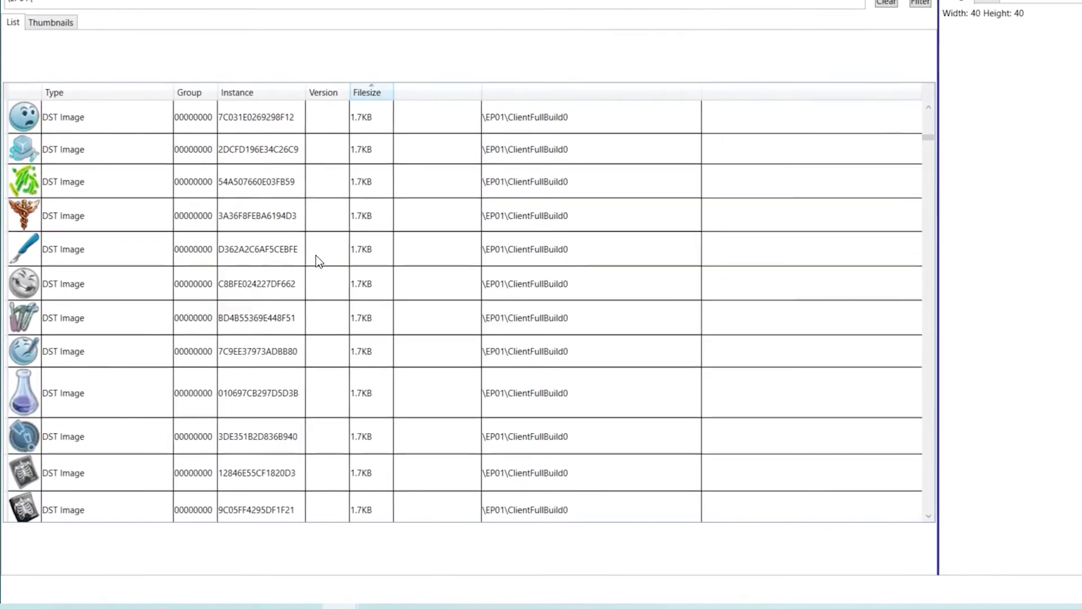
Look through the 1.7 KB \EP01\ images one after another to examine the available game icons.
{"action": "scroll", "coordinate": [312, 264], "scroll_direction": "down", "scroll_amount": 2}
{"action": "scroll", "coordinate": [340, 244], "scroll_direction": "down", "scroll_amount": 2}
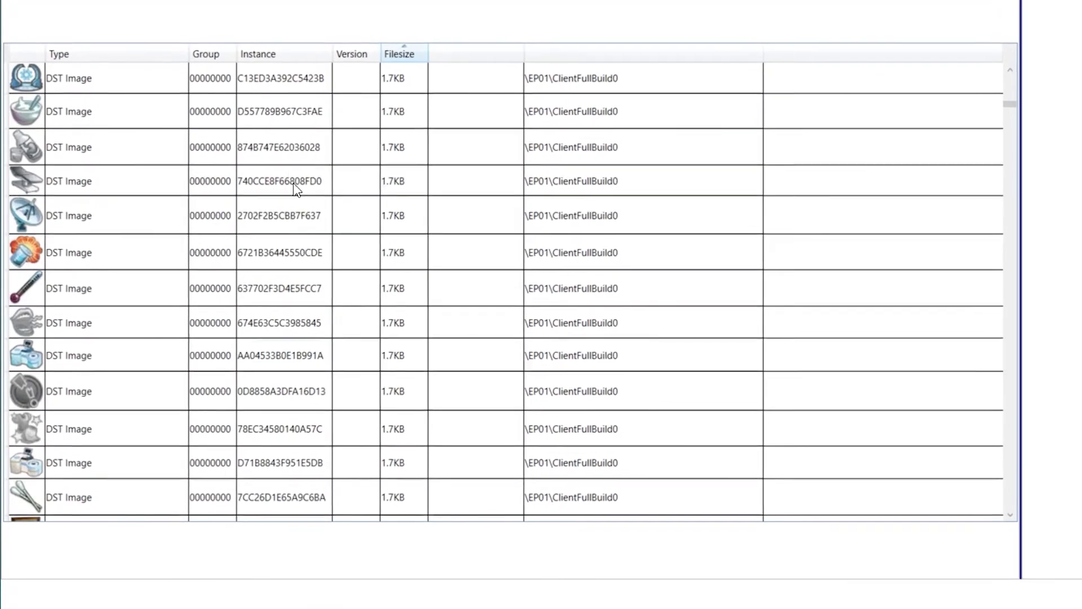
{"action": "left_click", "coordinate": [282, 122]}
{"action": "left_click", "coordinate": [279, 187]}
{"action": "left_click", "coordinate": [305, 220]}
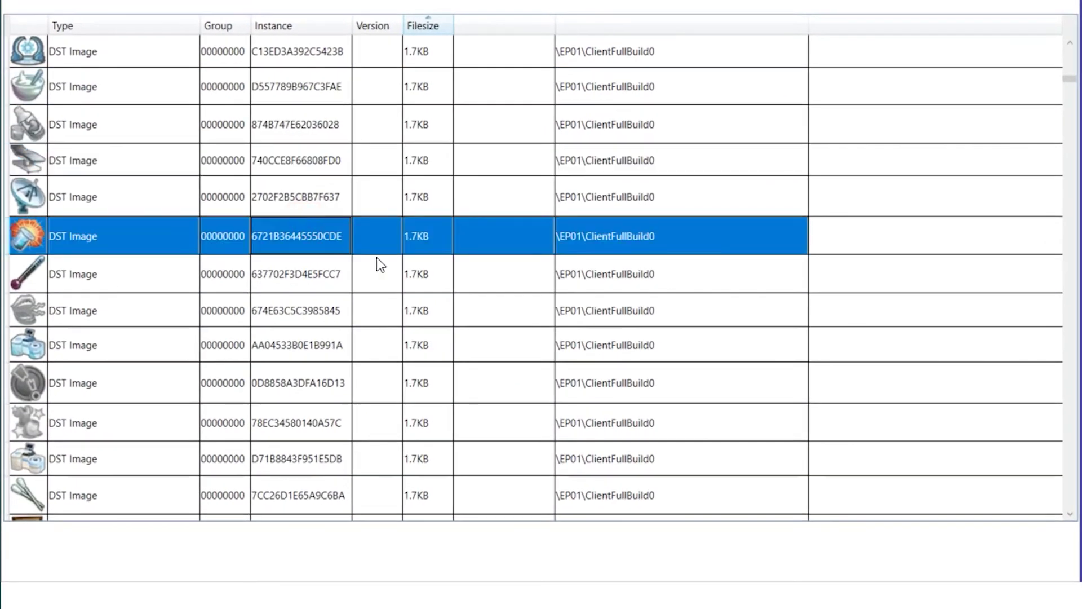
{"action": "scroll", "coordinate": [380, 265], "scroll_direction": "down", "scroll_amount": 2}
{"action": "key", "text": "Down"}
{"action": "key", "text": "Down"}
{"action": "key", "text": "Down"}
{"action": "key", "text": "Down"}
{"action": "key", "text": "Down"}
{"action": "key", "text": "Down"}
{"action": "key", "text": "Down"}
{"action": "key", "text": "Down"}
{"action": "key", "text": "Down"}
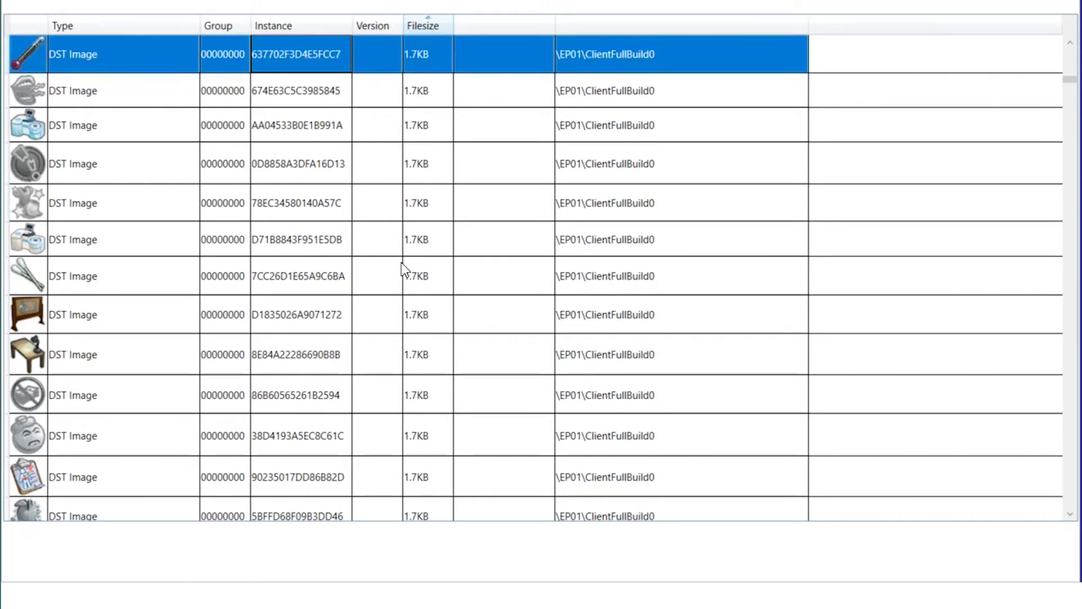
{"action": "key", "text": "Down"}
{"action": "key", "text": "Down"}
{"action": "key", "text": "Down"}
{"action": "key", "text": "Down"}
{"action": "key", "text": "Down"}
{"action": "key", "text": "Down"}
{"action": "key", "text": "Down"}
{"action": "key", "text": "Down"}
{"action": "key", "text": "Down"}
{"action": "key", "text": "Down"}
{"action": "key", "text": "Down"}
{"action": "key", "text": "Down"}
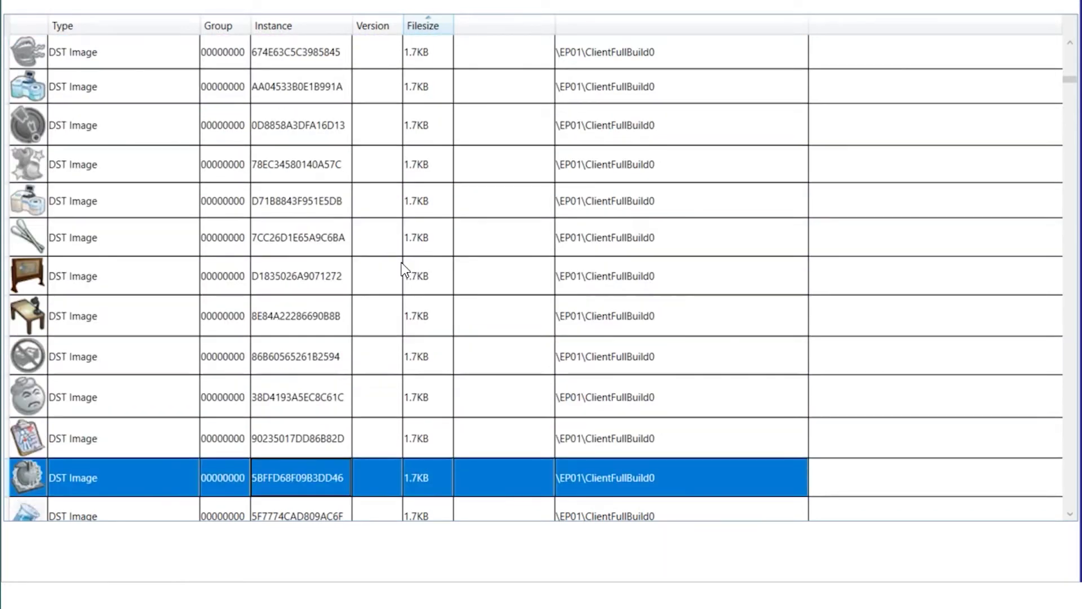
{"action": "key", "text": "Down"}
{"action": "key", "text": "Down"}
{"action": "key", "text": "Down"}
{"action": "key", "text": "Down"}
{"action": "key", "text": "Down"}
{"action": "key", "text": "Down"}
{"action": "key", "text": "Down"}
{"action": "key", "text": "Down"}
{"action": "key", "text": "Down"}
{"action": "key", "text": "Down"}
{"action": "key", "text": "Down"}
{"action": "key", "text": "Down"}
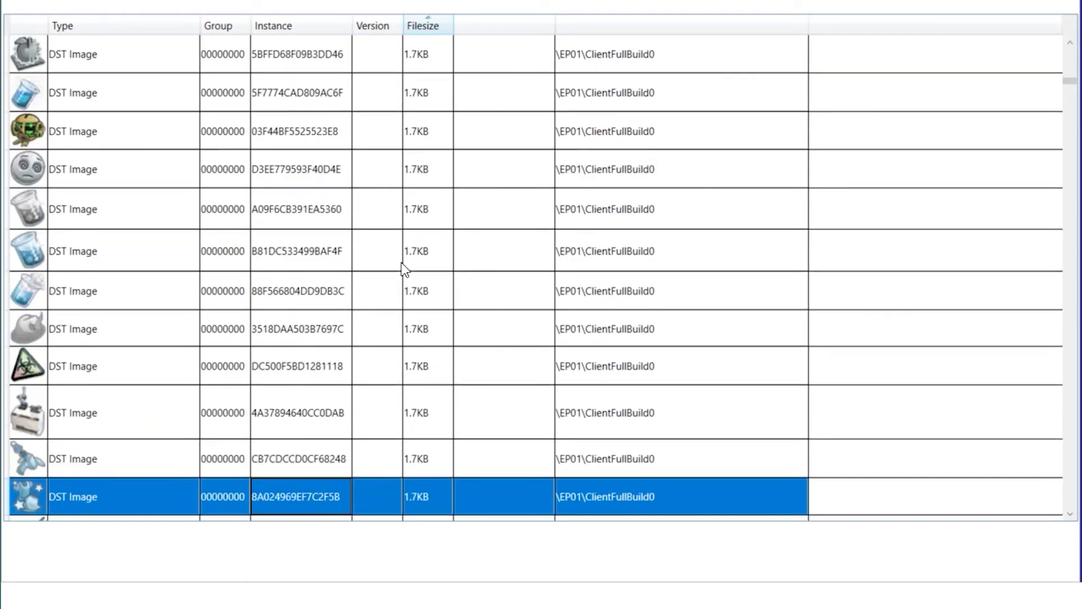
{"action": "key", "text": "Down"}
{"action": "key", "text": "Down"}
{"action": "key", "text": "Down"}
{"action": "key", "text": "Down"}
{"action": "key", "text": "Down"}
{"action": "key", "text": "Down"}
{"action": "key", "text": "Down"}
{"action": "key", "text": "Down"}
{"action": "key", "text": "Down"}
{"action": "key", "text": "Down"}
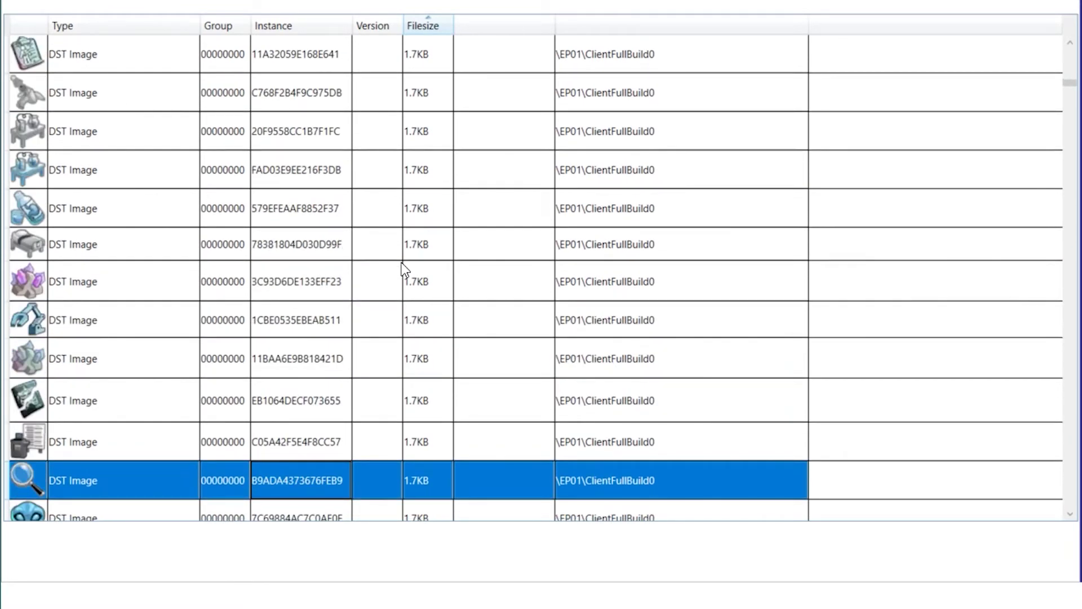
{"action": "key", "text": "Down"}
{"action": "key", "text": "Down"}
{"action": "key", "text": "Down"}
{"action": "key", "text": "Down"}
{"action": "key", "text": "Down"}
{"action": "key", "text": "Down"}
{"action": "key", "text": "Down"}
{"action": "key", "text": "Down"}
{"action": "key", "text": "Down"}
{"action": "key", "text": "Down"}
{"action": "key", "text": "Down"}
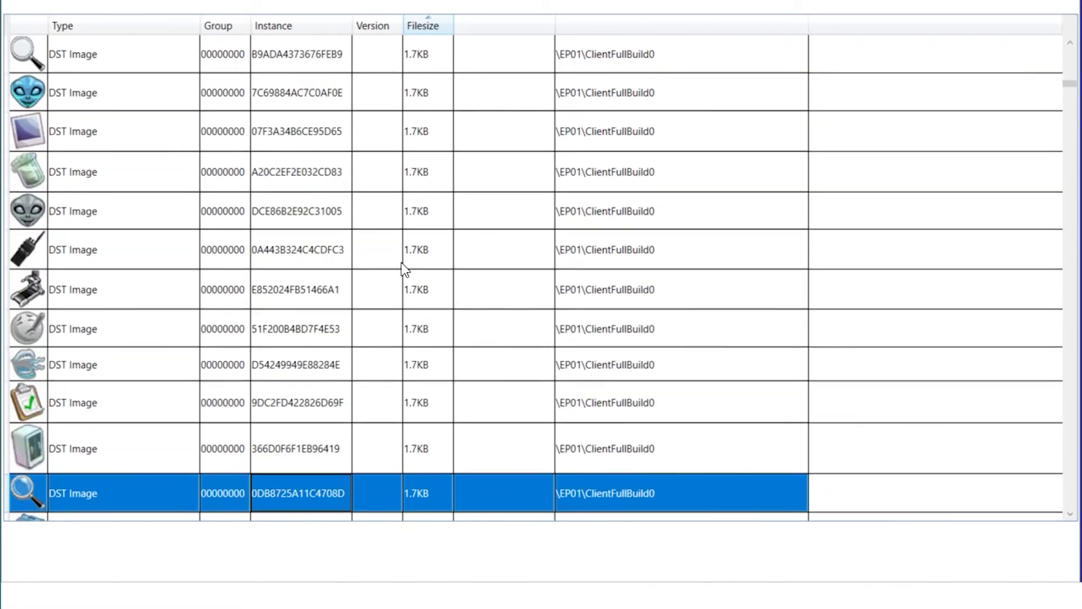
{"action": "key", "text": "Down"}
{"action": "key", "text": "Down"}
{"action": "key", "text": "Down"}
{"action": "key", "text": "Down"}
{"action": "key", "text": "Down"}
{"action": "key", "text": "Down"}
{"action": "key", "text": "Down"}
{"action": "key", "text": "Down"}
{"action": "key", "text": "Down"}
{"action": "key", "text": "Down"}
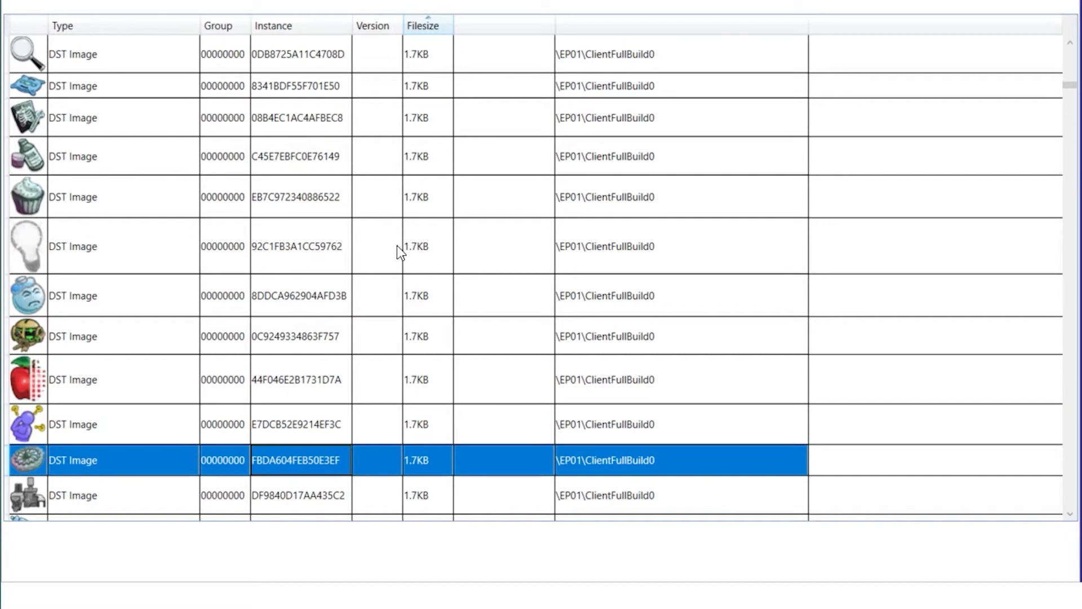
Look past the remaining 1.7 KB \EP01\ images and examine the 10.8 KB ones for game icons.
{"action": "scroll", "coordinate": [398, 261], "scroll_direction": "down", "scroll_amount": 2}
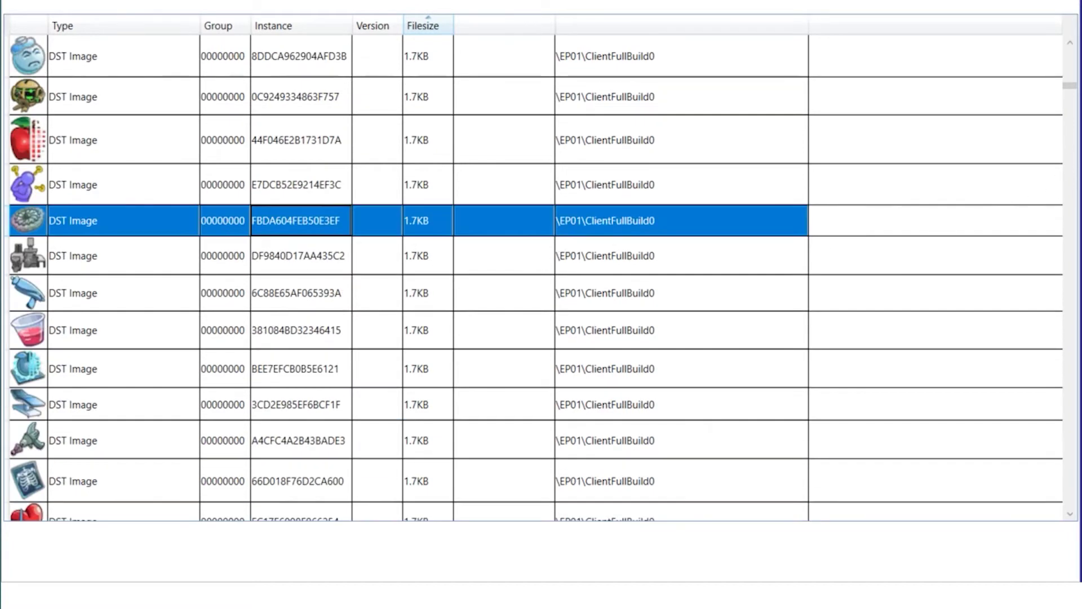
{"action": "left_click_drag", "start_coordinate": [1070, 86], "coordinate": [1062, 124]}
{"action": "scroll", "coordinate": [996, 162], "scroll_direction": "down", "scroll_amount": 2}
{"action": "scroll", "coordinate": [998, 174], "scroll_direction": "up", "scroll_amount": 6}
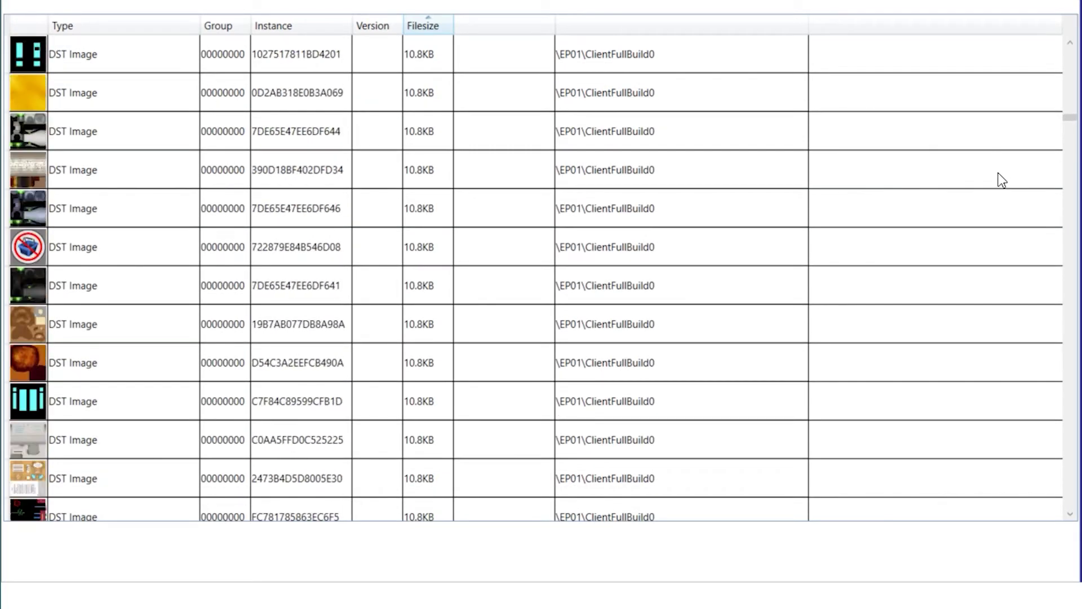
{"action": "scroll", "coordinate": [1000, 217], "scroll_direction": "down", "scroll_amount": 10}
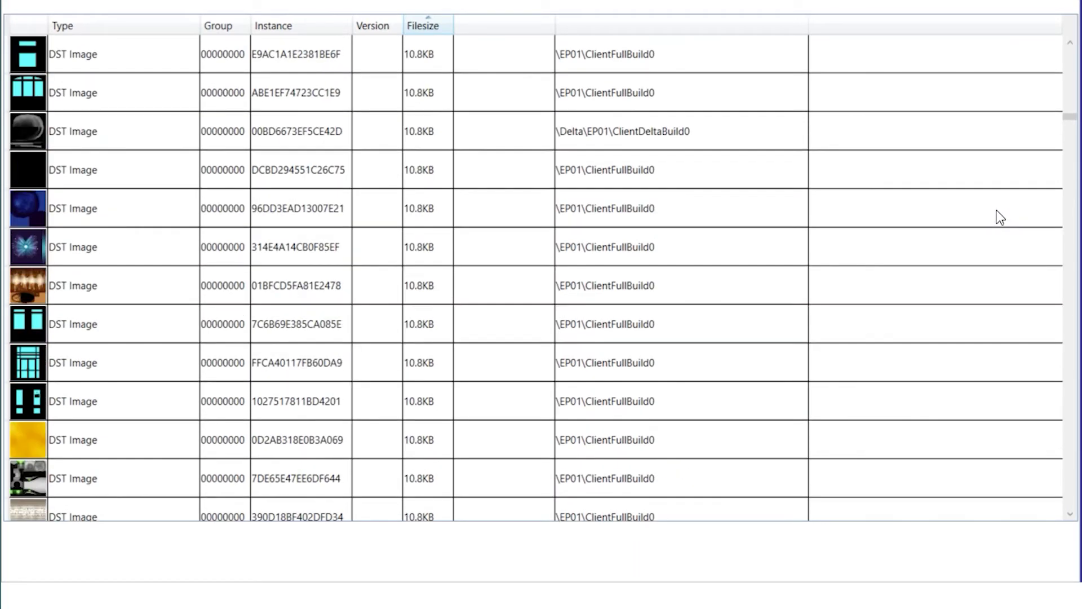
{"action": "scroll", "coordinate": [1001, 217], "scroll_direction": "down", "scroll_amount": 12}
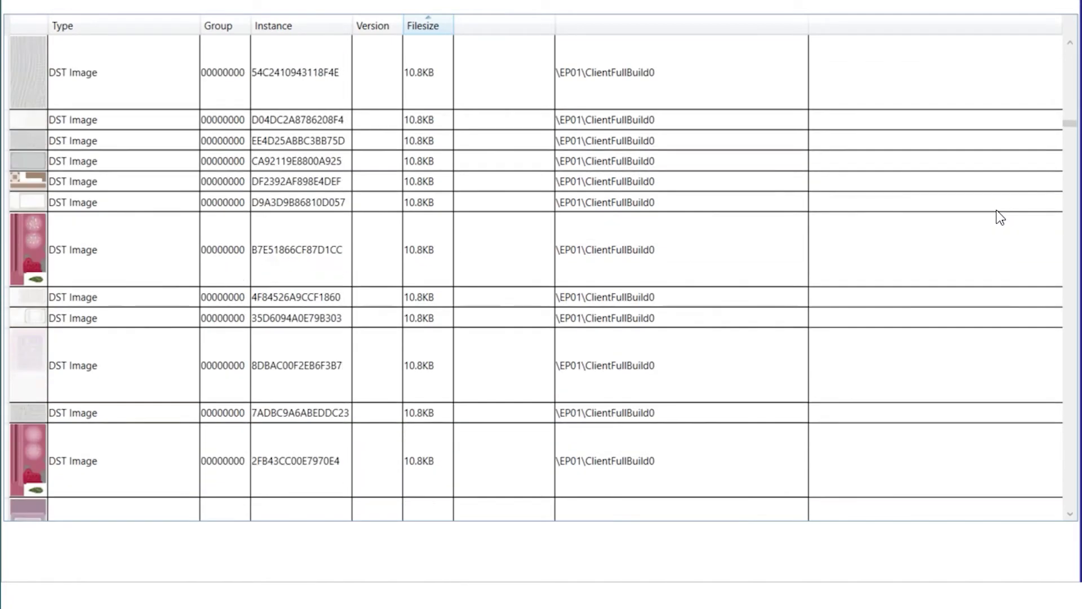
{"action": "scroll", "coordinate": [1000, 217], "scroll_direction": "up", "scroll_amount": 2}
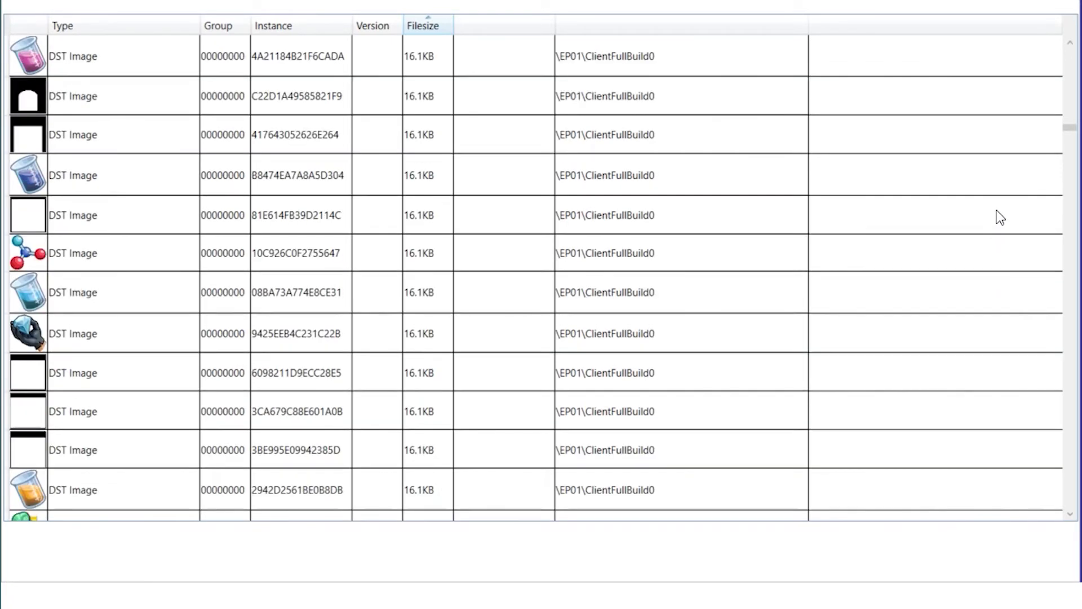
Look through the 16.1 KB \EP01\ images to examine the larger versions of the game icons.
{"action": "scroll", "coordinate": [1001, 217], "scroll_direction": "down", "scroll_amount": 1}
{"action": "scroll", "coordinate": [488, 220], "scroll_direction": "down", "scroll_amount": 4}
{"action": "scroll", "coordinate": [529, 217], "scroll_direction": "down", "scroll_amount": 10}
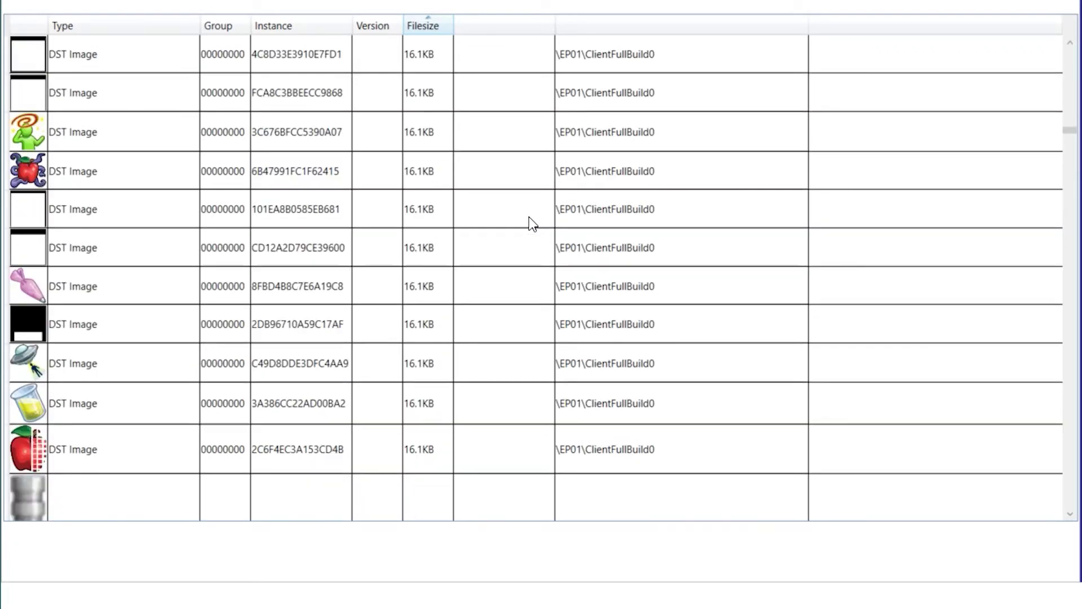
{"action": "scroll", "coordinate": [529, 216], "scroll_direction": "down", "scroll_amount": 10}
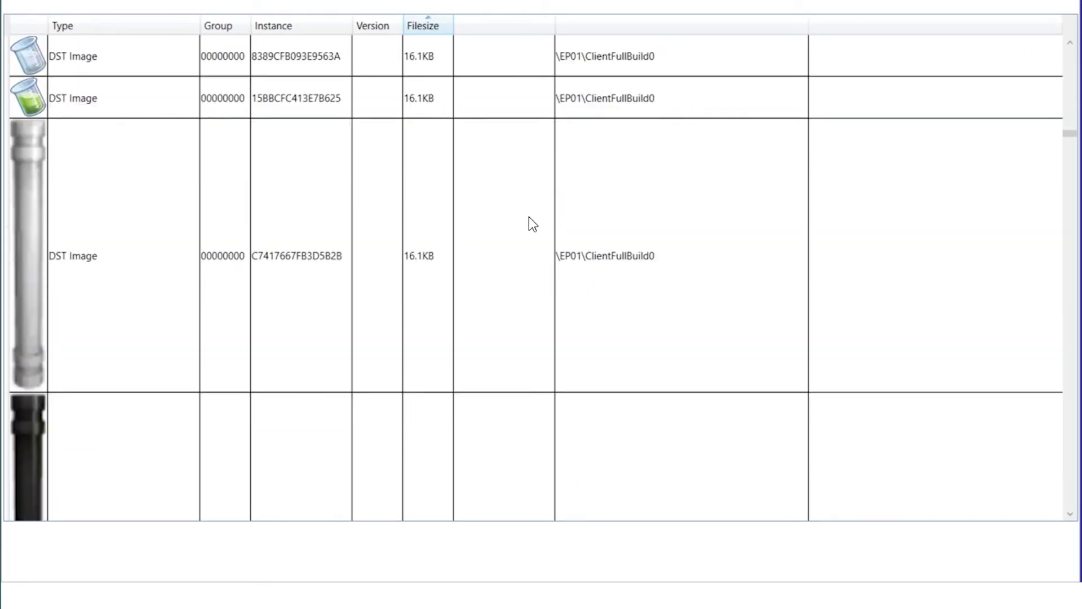
{"action": "scroll", "coordinate": [528, 216], "scroll_direction": "up", "scroll_amount": 1}
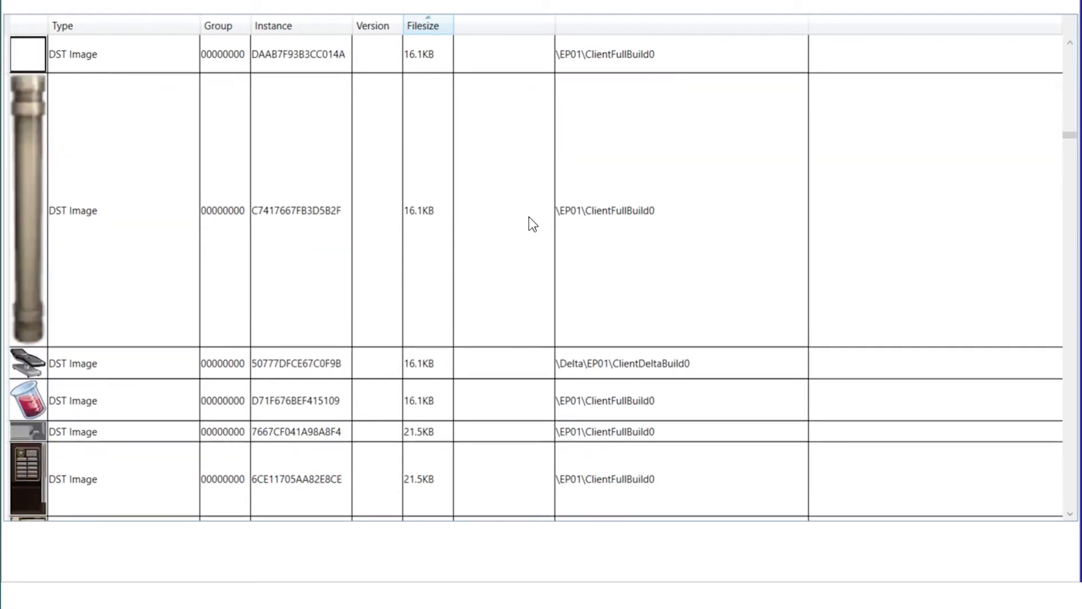
{"action": "scroll", "coordinate": [535, 222], "scroll_direction": "up", "scroll_amount": 1}
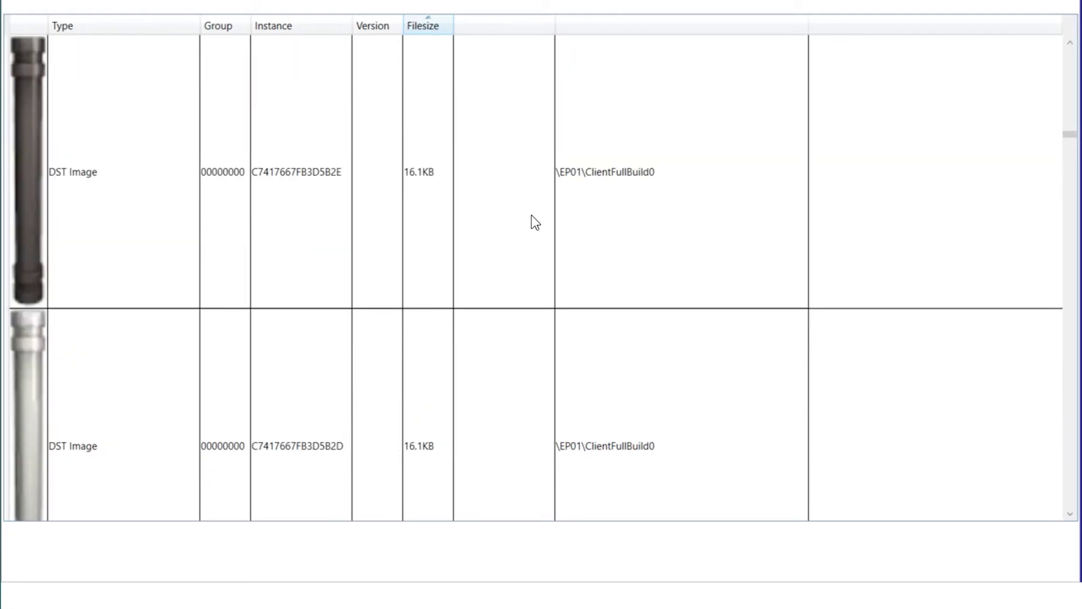
{"action": "scroll", "coordinate": [535, 222], "scroll_direction": "up", "scroll_amount": 2}
{"action": "scroll", "coordinate": [535, 222], "scroll_direction": "up", "scroll_amount": 2}
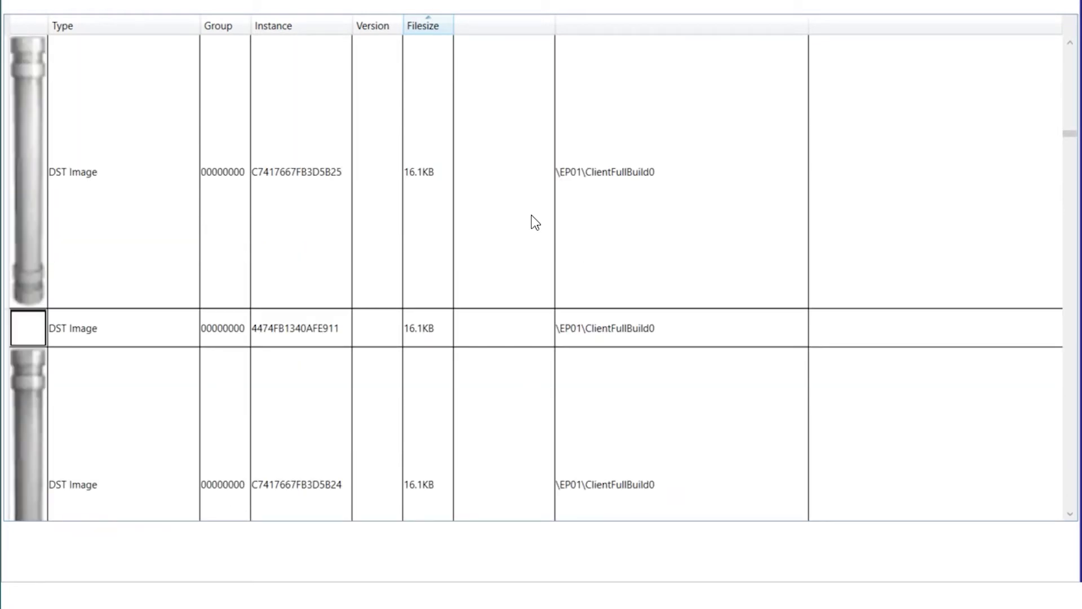
{"action": "scroll", "coordinate": [534, 222], "scroll_direction": "up", "scroll_amount": 1}
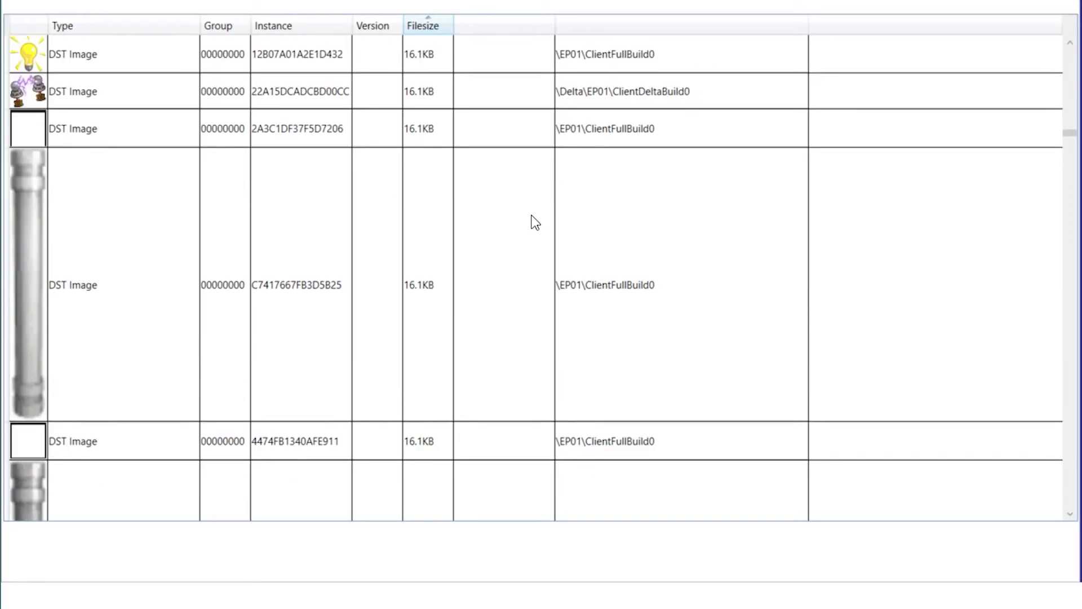
{"action": "scroll", "coordinate": [535, 222], "scroll_direction": "up", "scroll_amount": 1}
Step through the 16.1 KB rows around the pink freezer bunnies icon and leave that icon selected.
{"action": "left_click", "coordinate": [480, 188]}
{"action": "key", "text": "Up"}
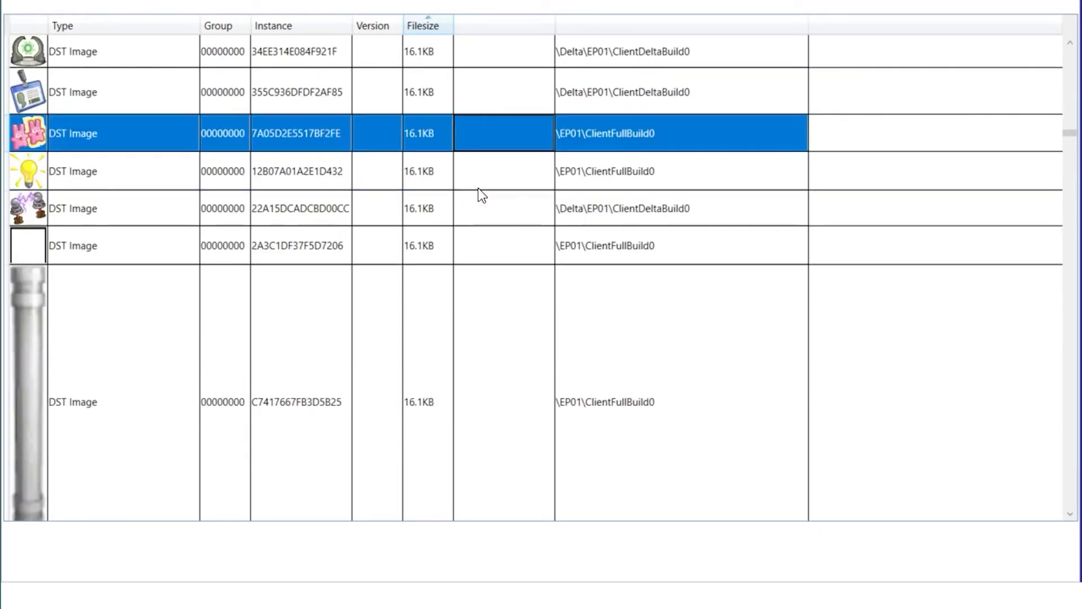
{"action": "key", "text": "Up"}
{"action": "key", "text": "Up"}
{"action": "key", "text": "Up"}
{"action": "key", "text": "Up"}
{"action": "key", "text": "Down"}
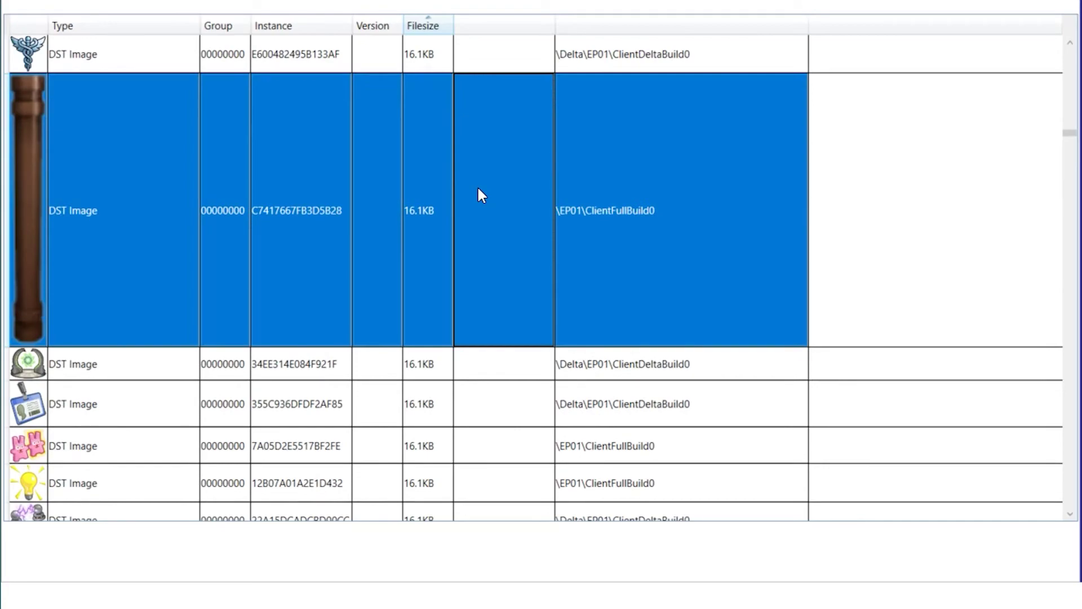
{"action": "key", "text": "Down"}
{"action": "key", "text": "Down"}
{"action": "key", "text": "Down"}
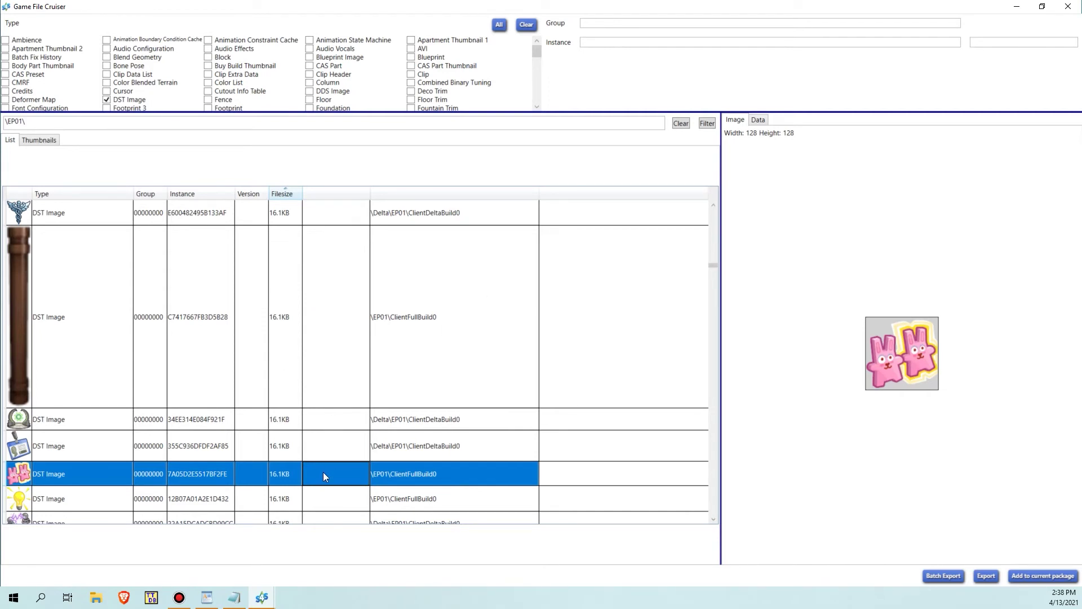
Export the pink freezer bunnies icon as a PNG named freezerbunnyshock in the Tutorial Images folder, and return to the Game File Cruiser.
{"action": "left_click", "coordinate": [987, 578]}
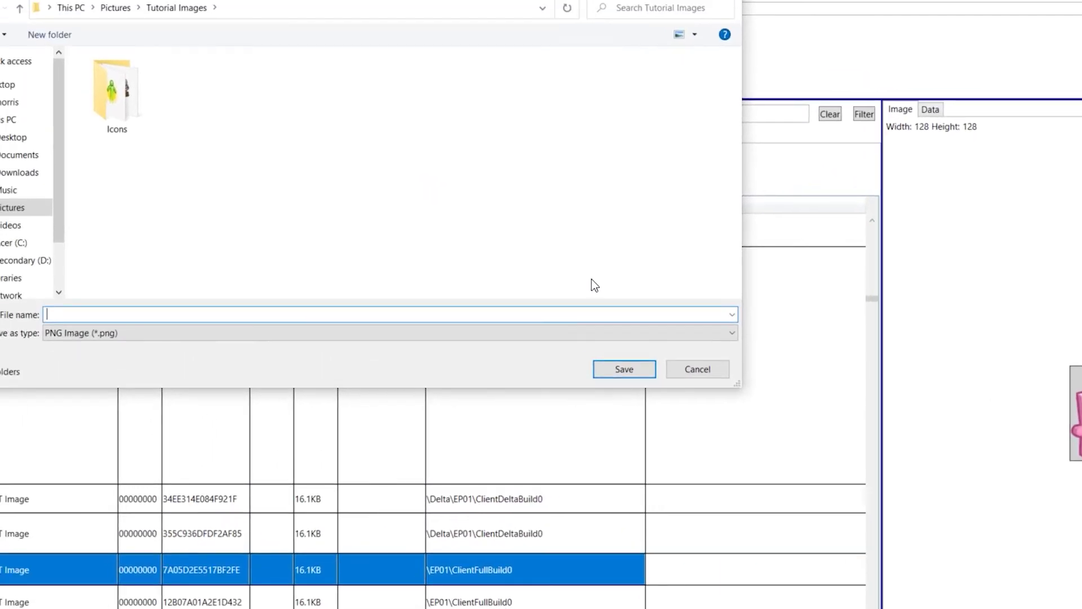
{"action": "type", "text": "fre"}
{"action": "type", "text": "ezernu"}
{"action": "key", "text": "BackSpace"}
{"action": "key", "text": "BackSpace"}
{"action": "type", "text": "bunnyshock"}
{"action": "left_click", "coordinate": [635, 368]}
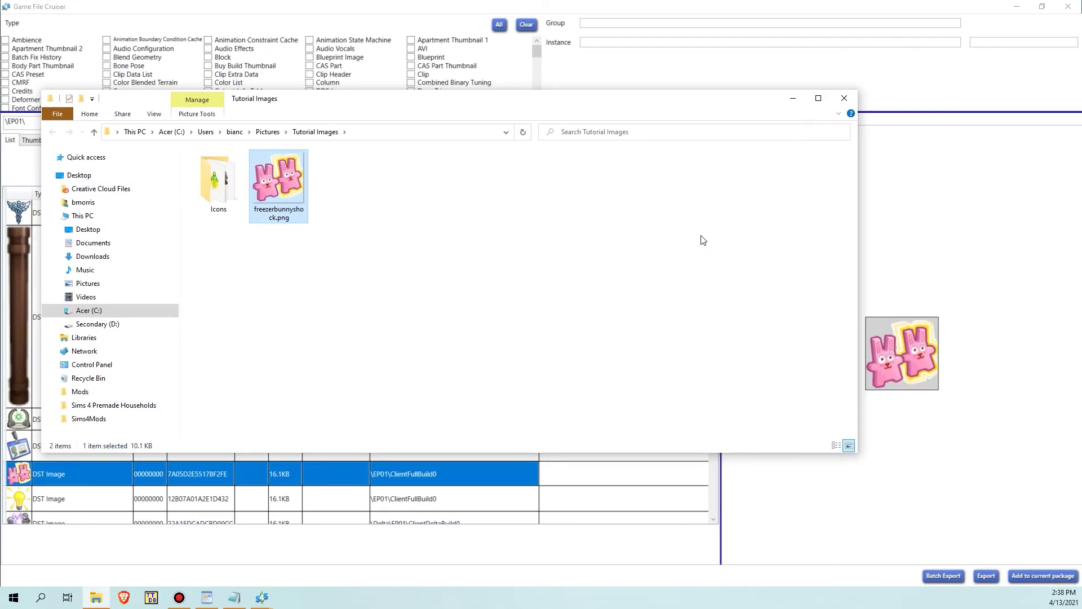
{"action": "left_click", "coordinate": [949, 445]}
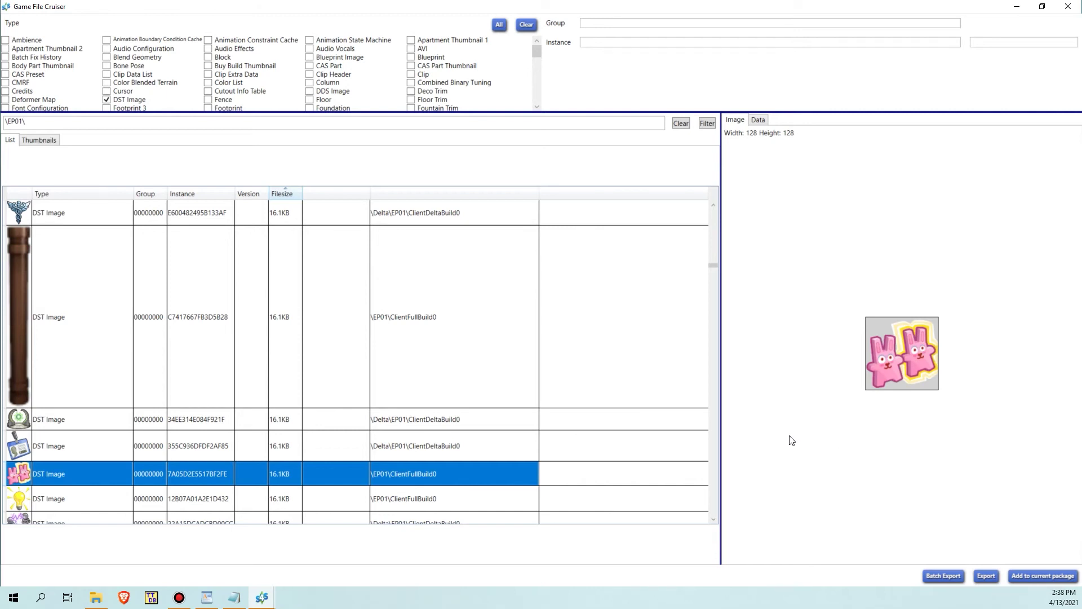
Select the three consecutive rows of the white-powder beaker, DNA and caduceus icons as one range.
{"action": "scroll", "coordinate": [460, 442], "scroll_direction": "up", "scroll_amount": 1}
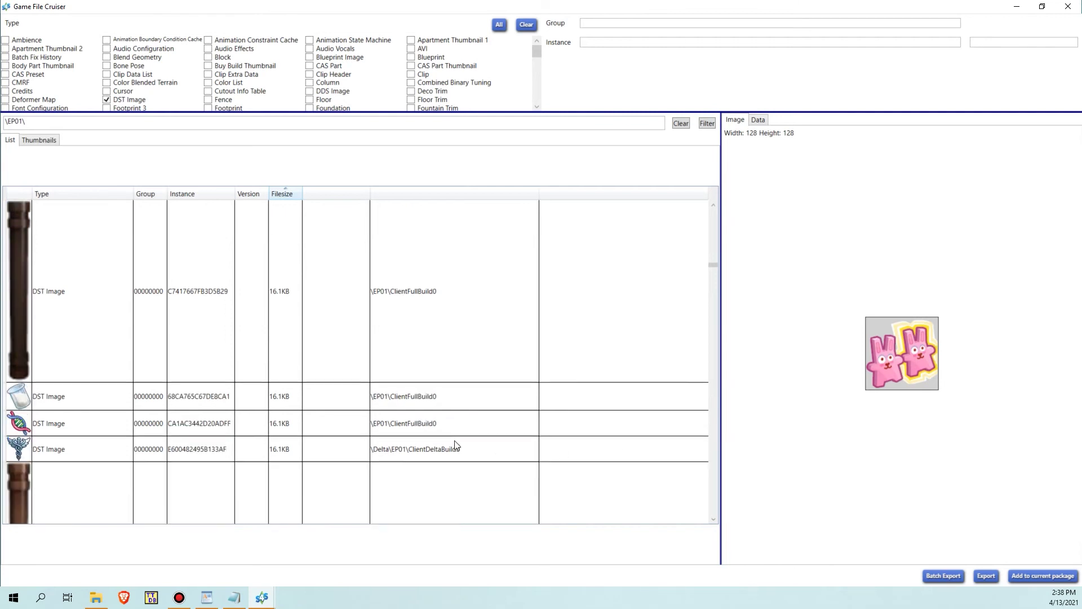
{"action": "left_click", "coordinate": [254, 406]}
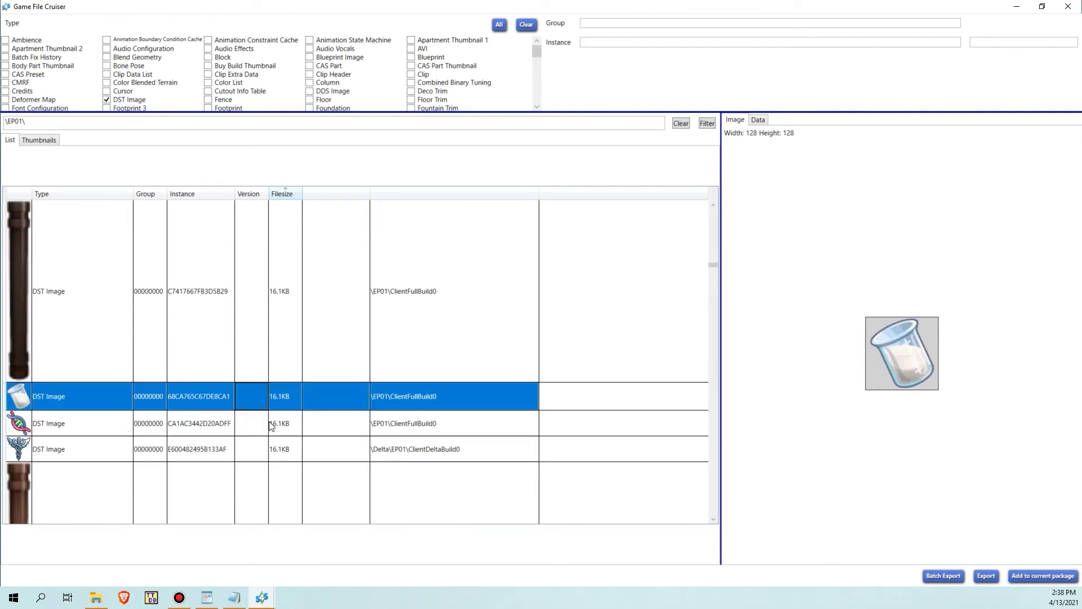
{"action": "left_click", "coordinate": [255, 424], "text": "shift"}
{"action": "left_click", "coordinate": [261, 446], "text": "shift"}
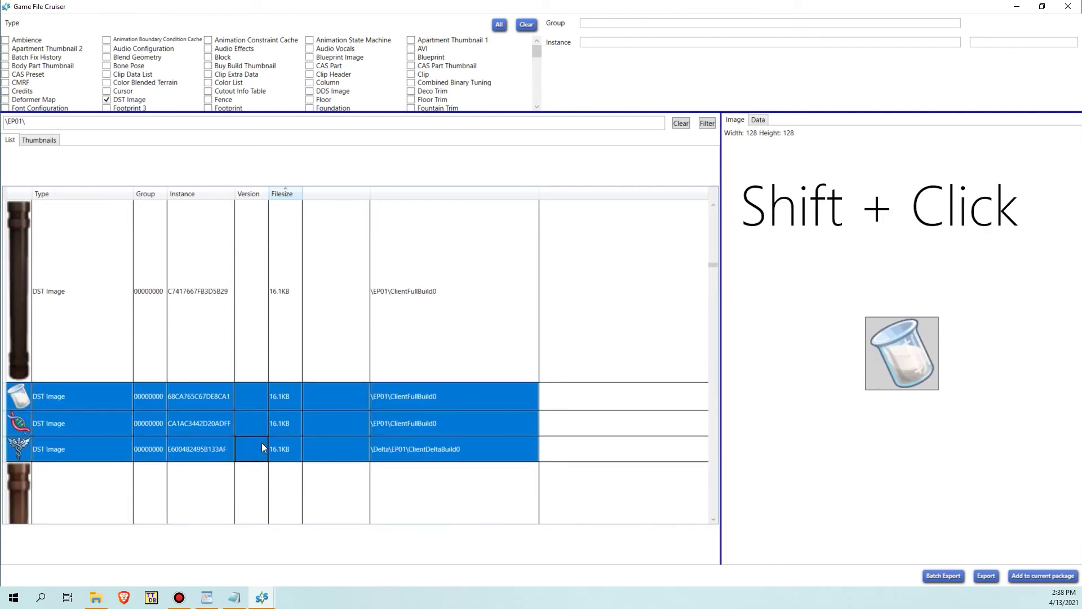
Select only the white-powder beaker and caduceus icons, and batch export them to the Tutorial Images folder as Export.binary.
{"action": "left_click", "coordinate": [250, 425]}
{"action": "left_click", "coordinate": [222, 399]}
{"action": "left_click", "coordinate": [228, 445], "text": "ctrl"}
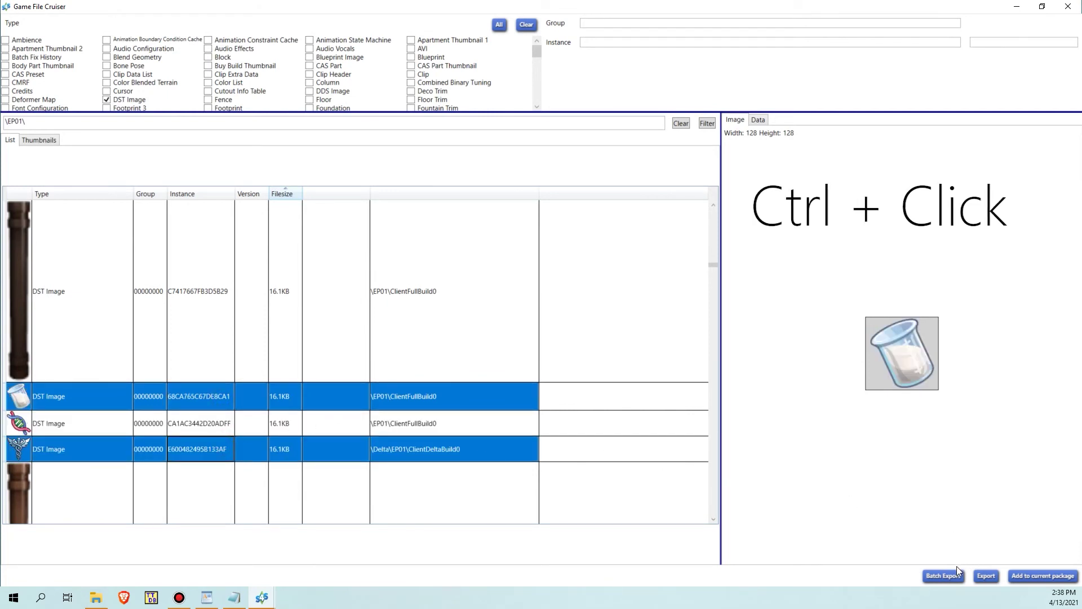
{"action": "left_click", "coordinate": [943, 574]}
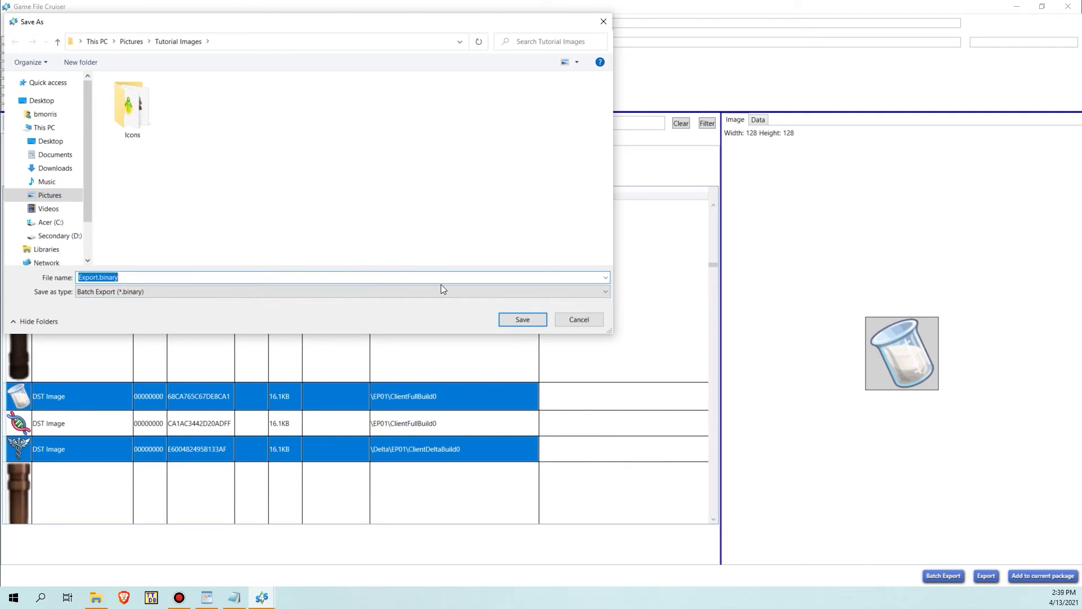
{"action": "left_click", "coordinate": [524, 319]}
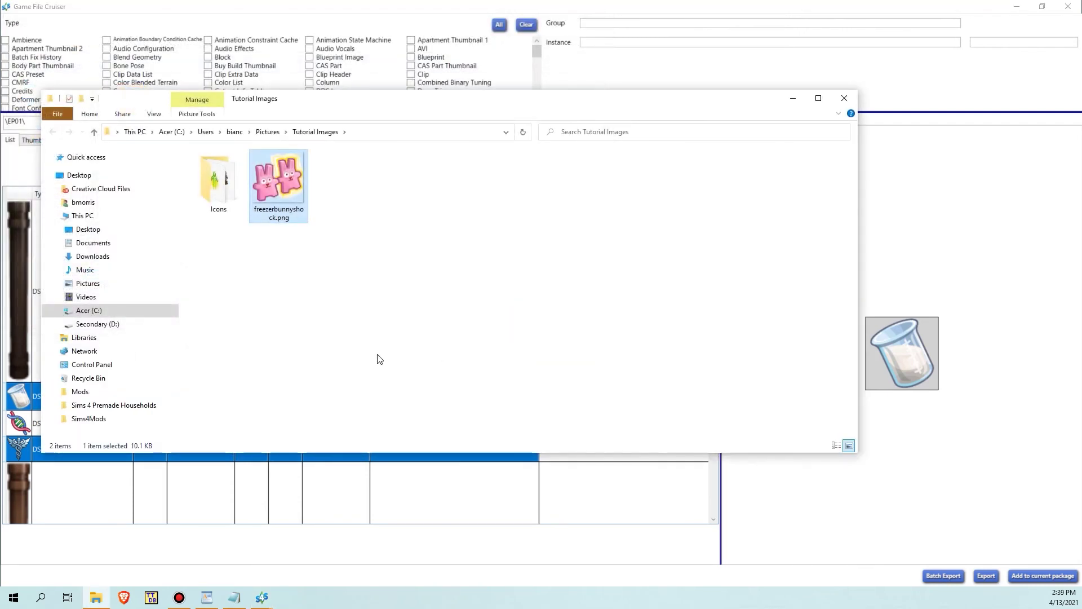
Open the Icons folder inside Tutorial Images in File Explorer.
{"action": "left_click_drag", "start_coordinate": [341, 305], "coordinate": [232, 188]}
{"action": "double_click", "coordinate": [234, 172]}
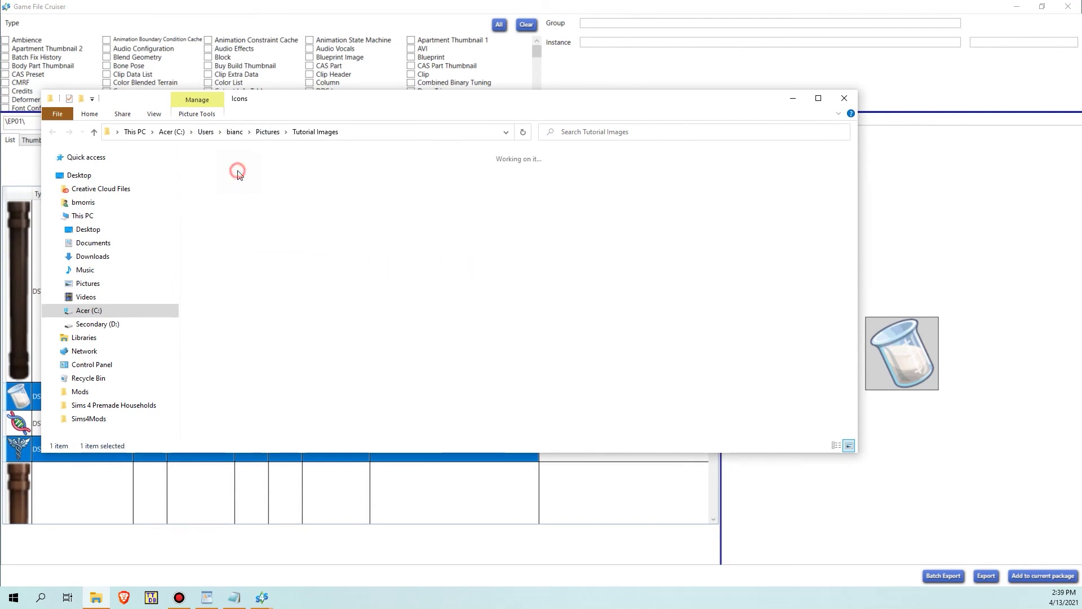